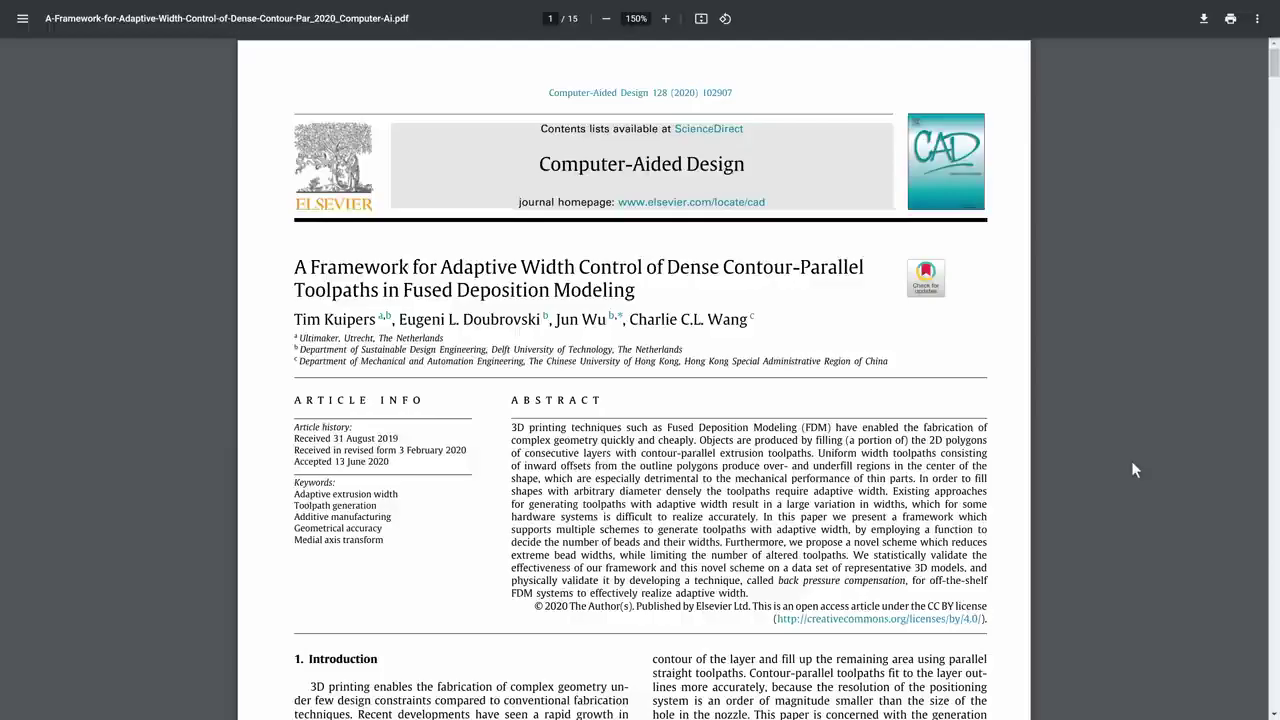
- Skim the adaptive width control paper from its first page to the toolpath generation figures on page 3
{"action": "scroll", "coordinate": [1133, 469], "scroll_direction": "down", "scroll_amount": 10}
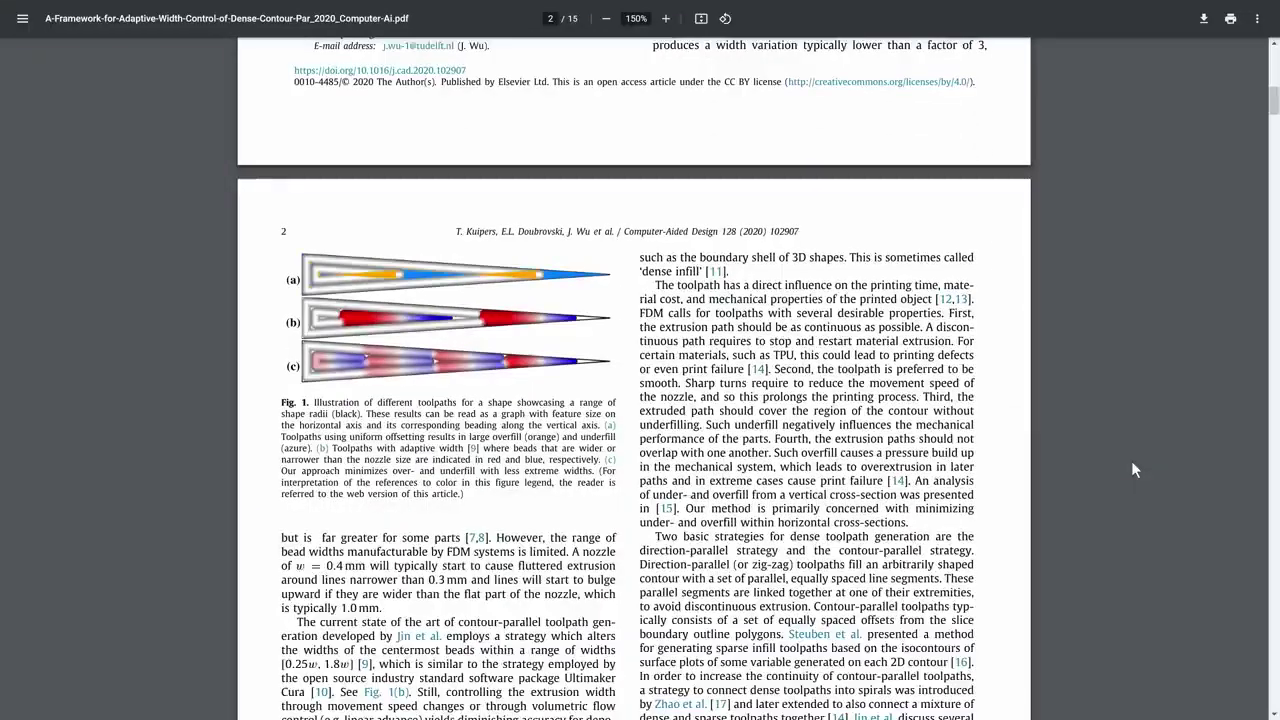
{"action": "scroll", "coordinate": [1131, 462], "scroll_direction": "down", "scroll_amount": 12}
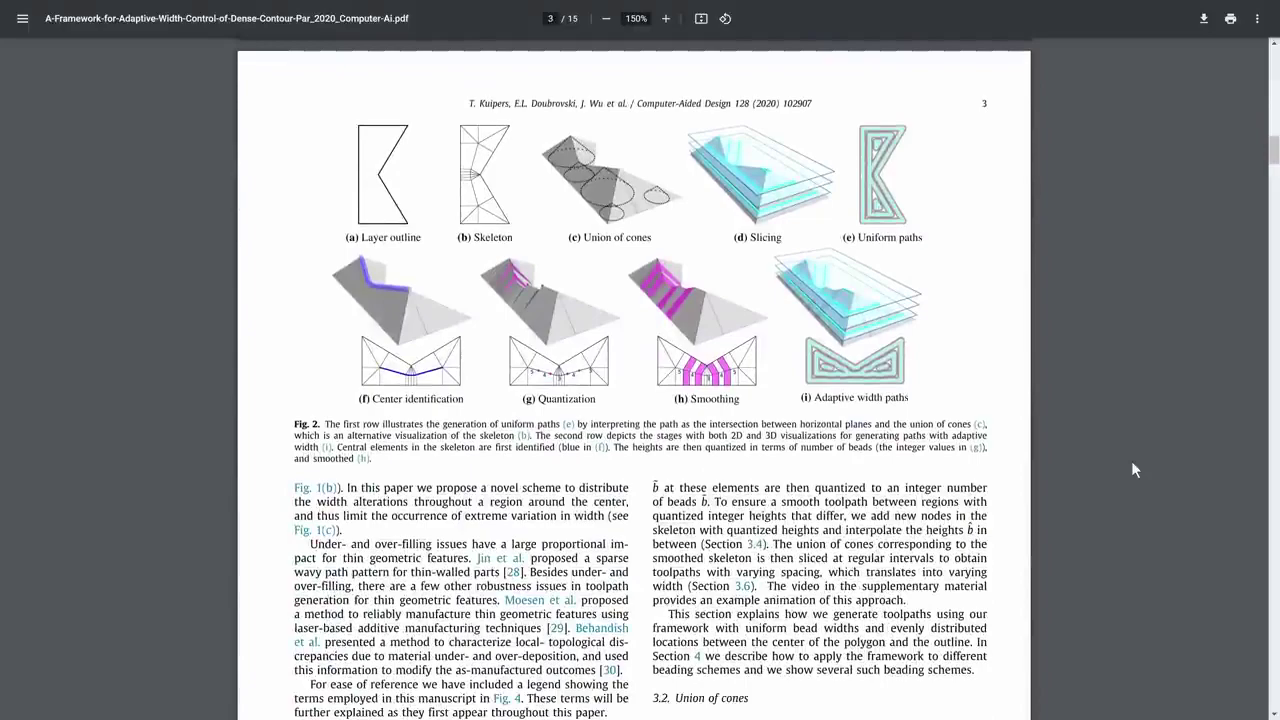
{"action": "scroll", "coordinate": [1131, 460], "scroll_direction": "down", "scroll_amount": 3}
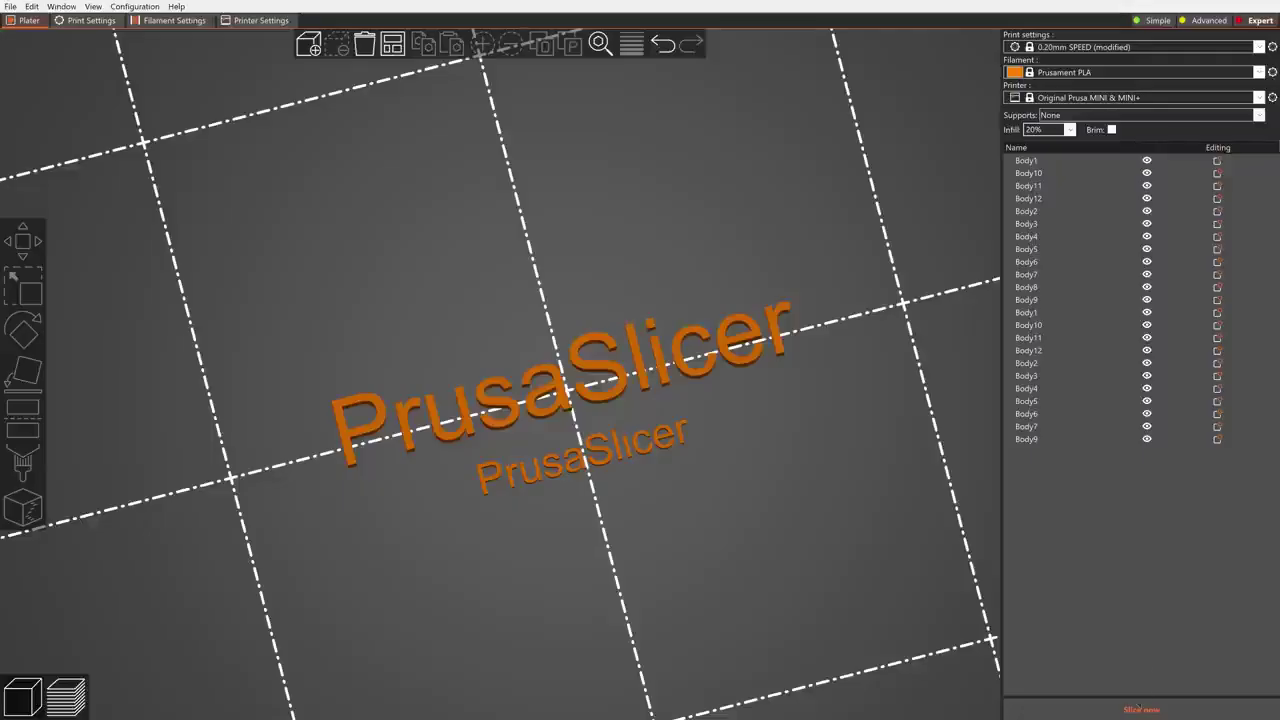
- Switch to PrusaSlicer, slice the two PrusaSlicer text models and inspect their toolpaths up close
{"action": "left_click", "coordinate": [1113, 710]}
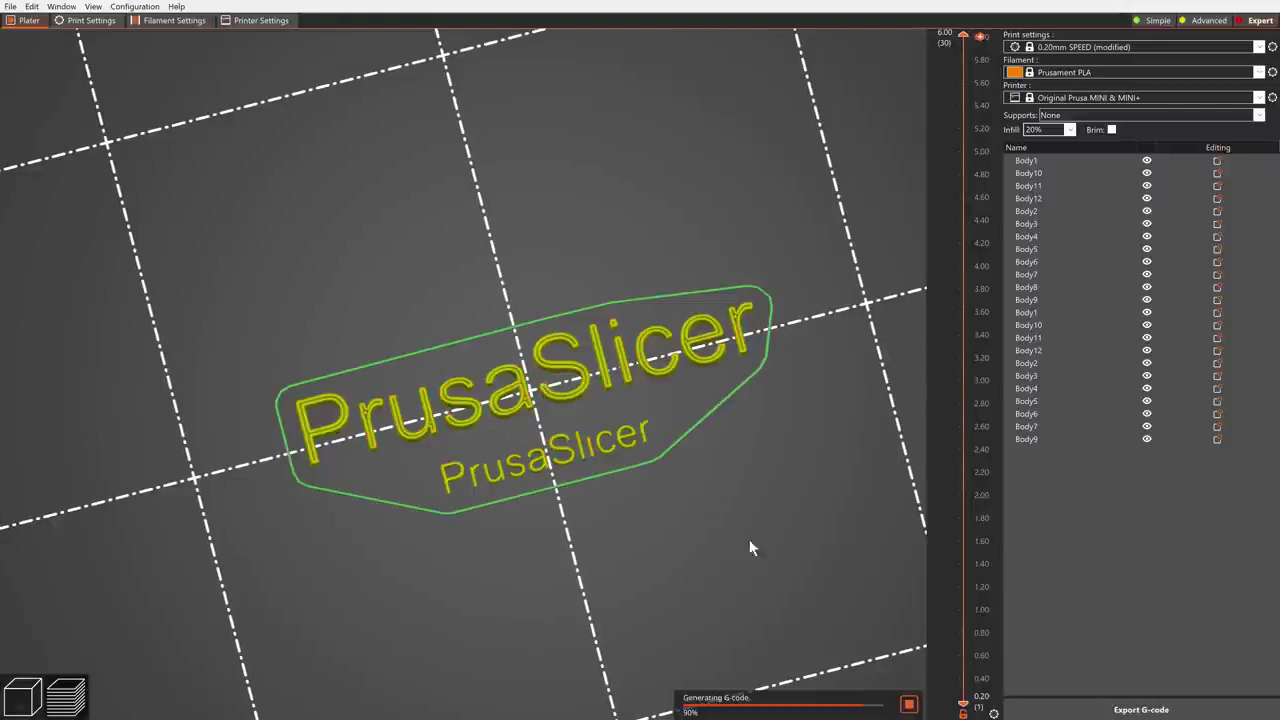
{"action": "scroll", "coordinate": [297, 455], "scroll_direction": "up", "scroll_amount": 5}
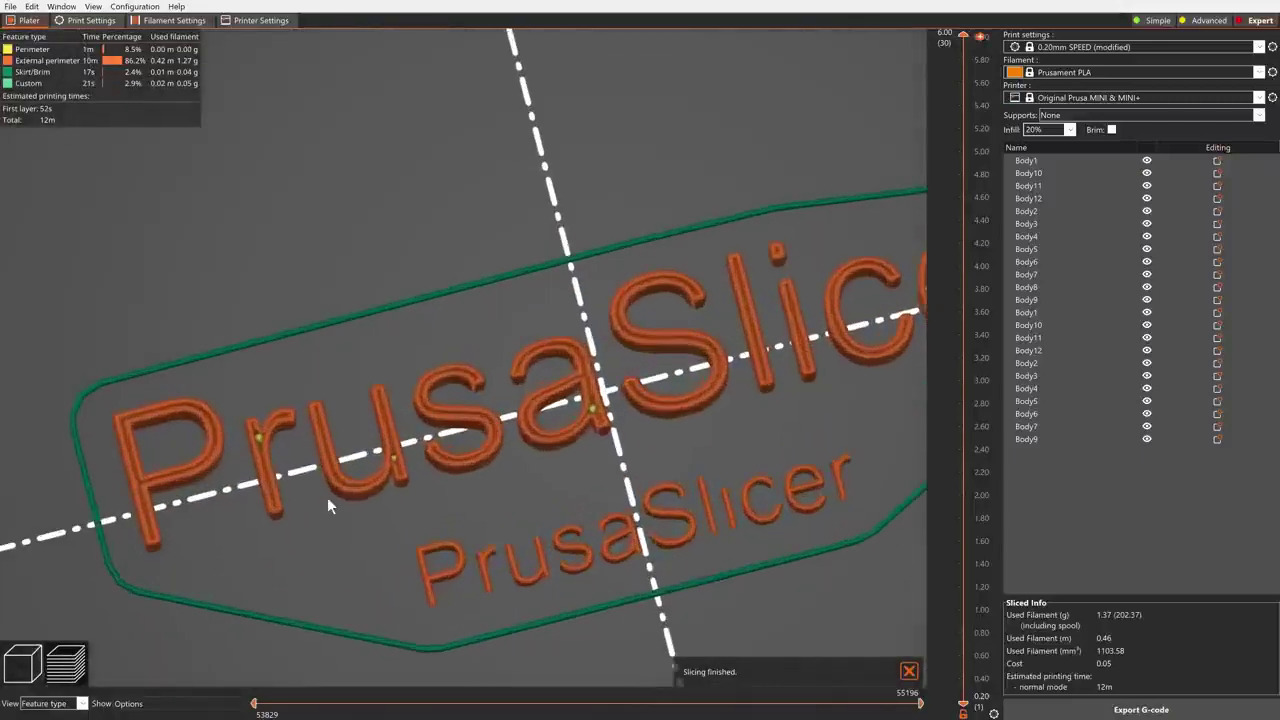
{"action": "left_click_drag", "start_coordinate": [341, 520], "coordinate": [458, 512]}
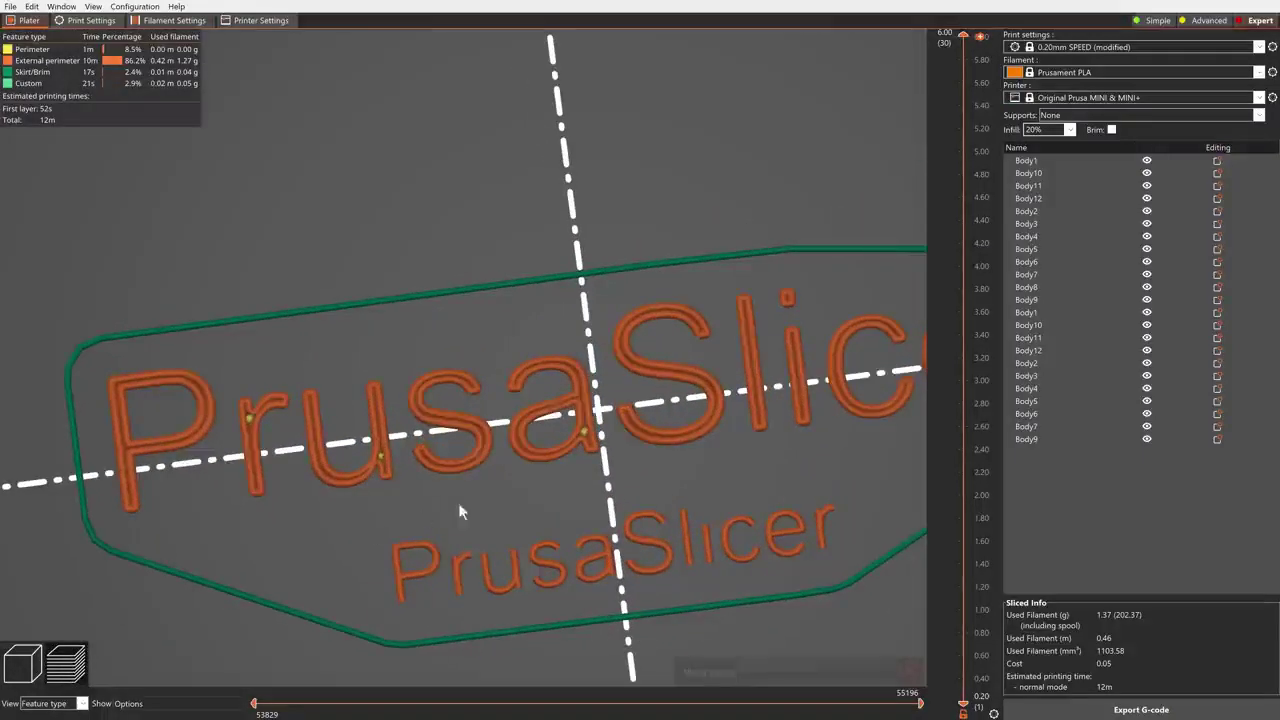
{"action": "left_click_drag", "start_coordinate": [710, 484], "coordinate": [491, 508]}
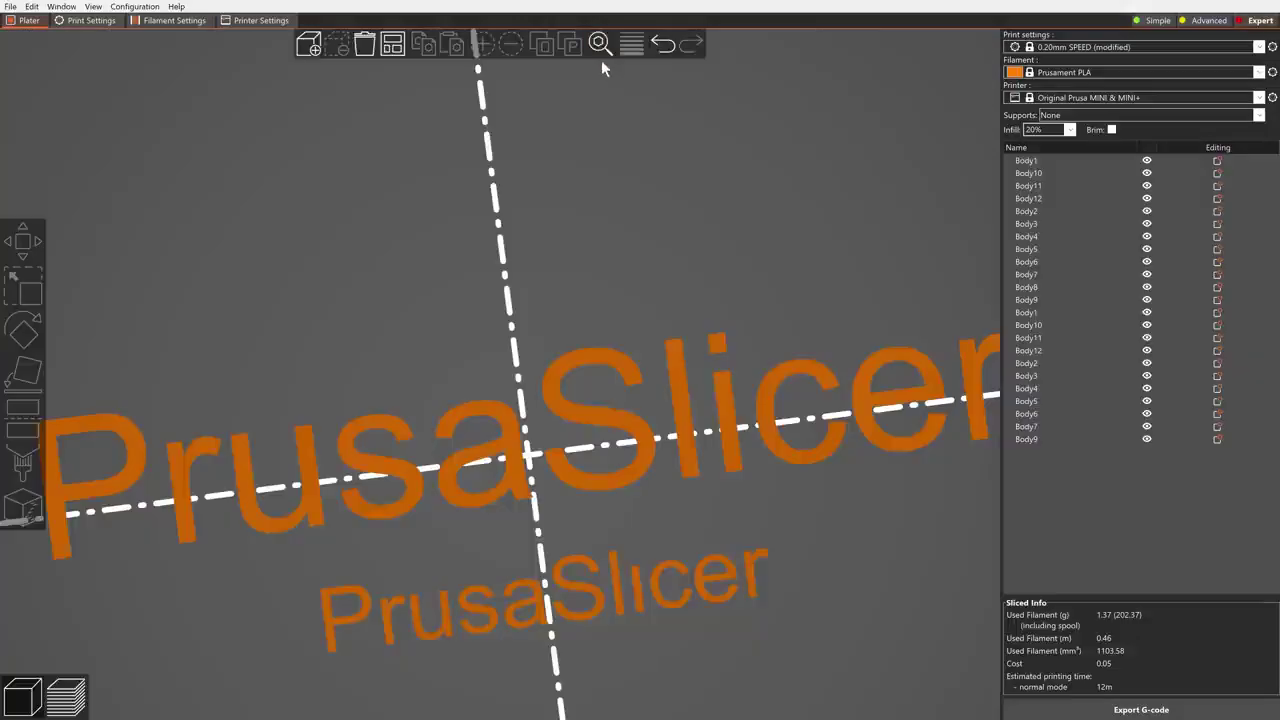
- Search the settings for "perimeter generator", go to the Perimeter generator setting and view its available choices
{"action": "left_click", "coordinate": [601, 48]}
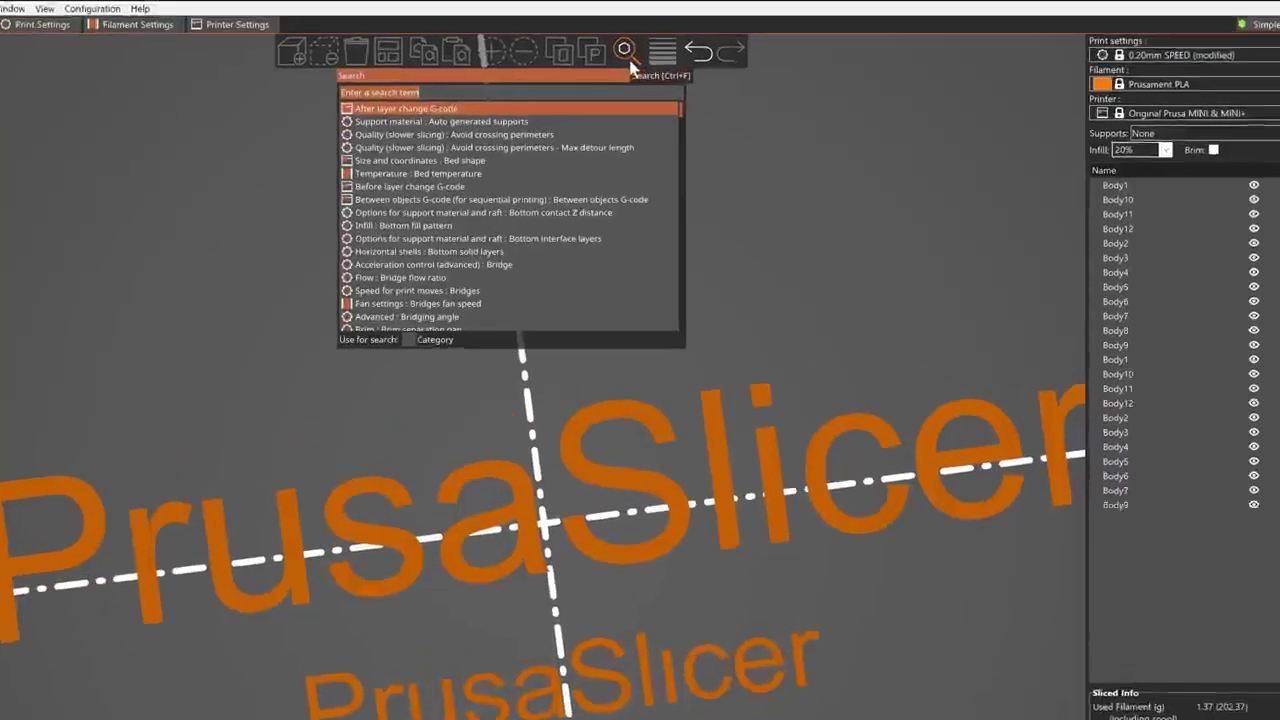
{"action": "type", "text": "perimeter genera"}
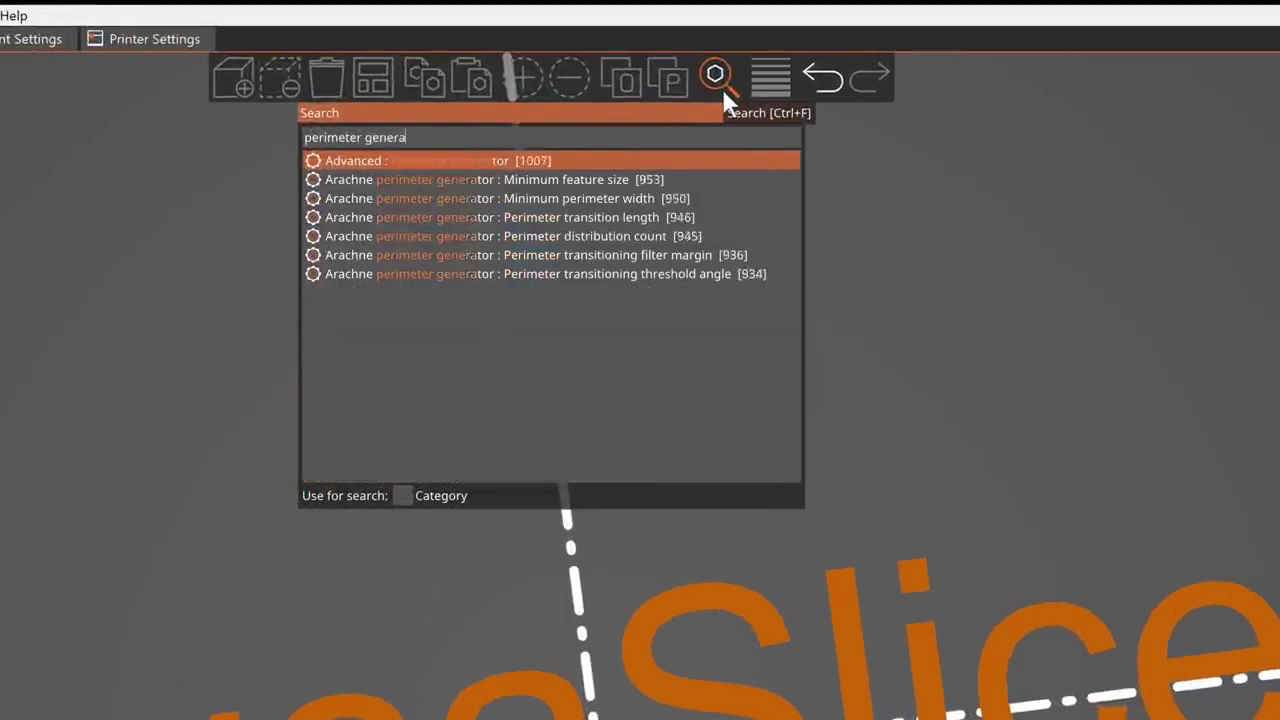
{"action": "type", "text": "tor"}
{"action": "left_click", "coordinate": [578, 161]}
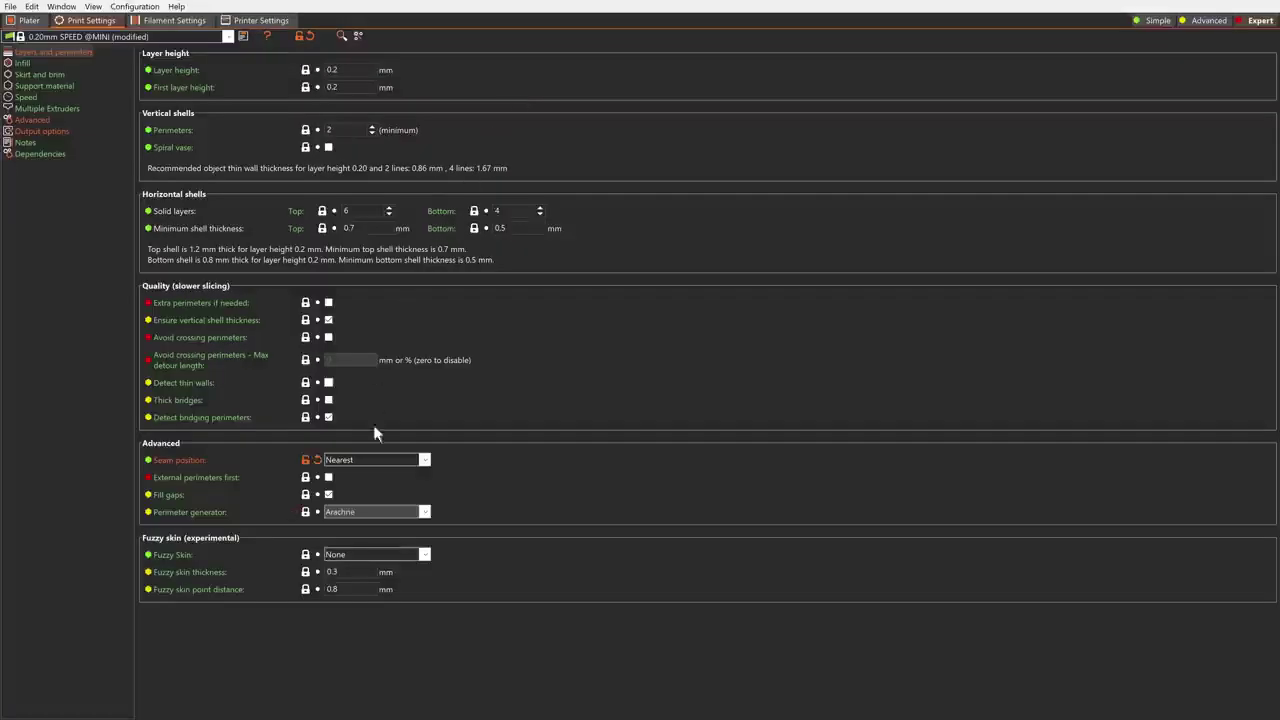
{"action": "left_click", "coordinate": [424, 511]}
{"action": "left_click", "coordinate": [539, 437]}
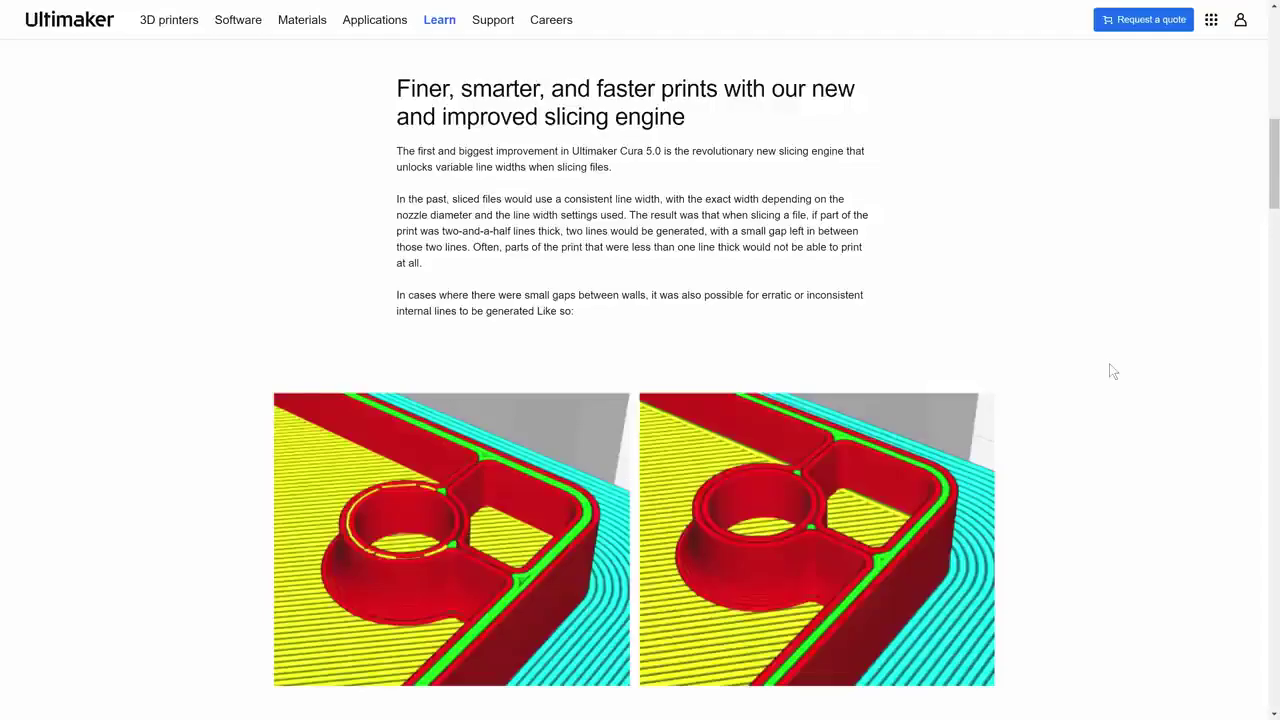
- Read the Ultimaker Cura 5.0 slicing engine article and look at Ultimaker's Cura repository on GitHub
{"action": "scroll", "coordinate": [1112, 371], "scroll_direction": "down", "scroll_amount": 7}
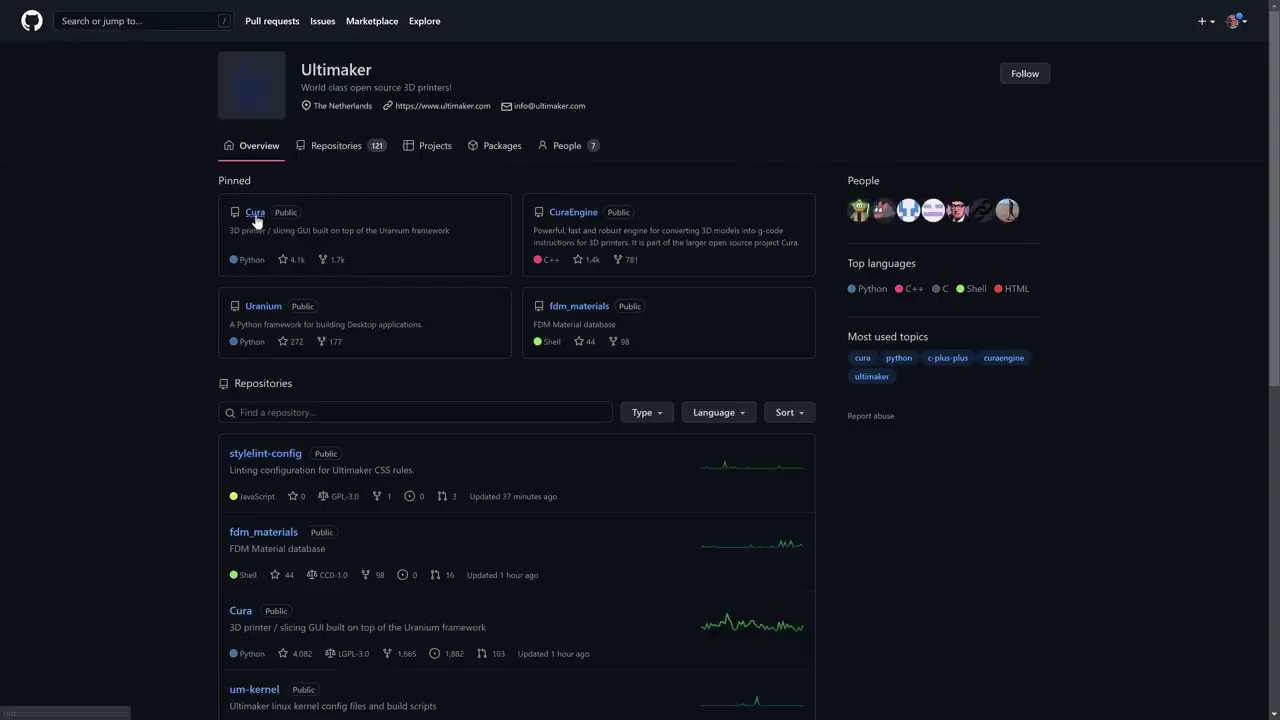
{"action": "left_click", "coordinate": [255, 216]}
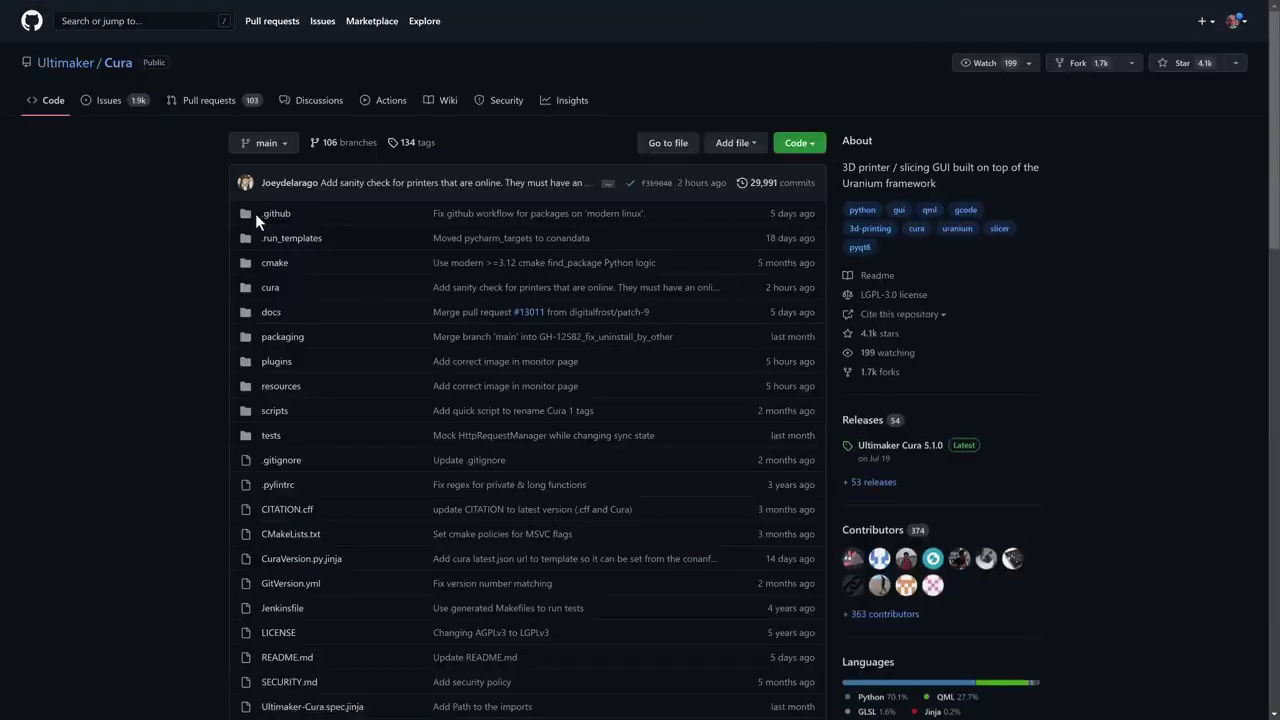
{"action": "left_click", "coordinate": [871, 428]}
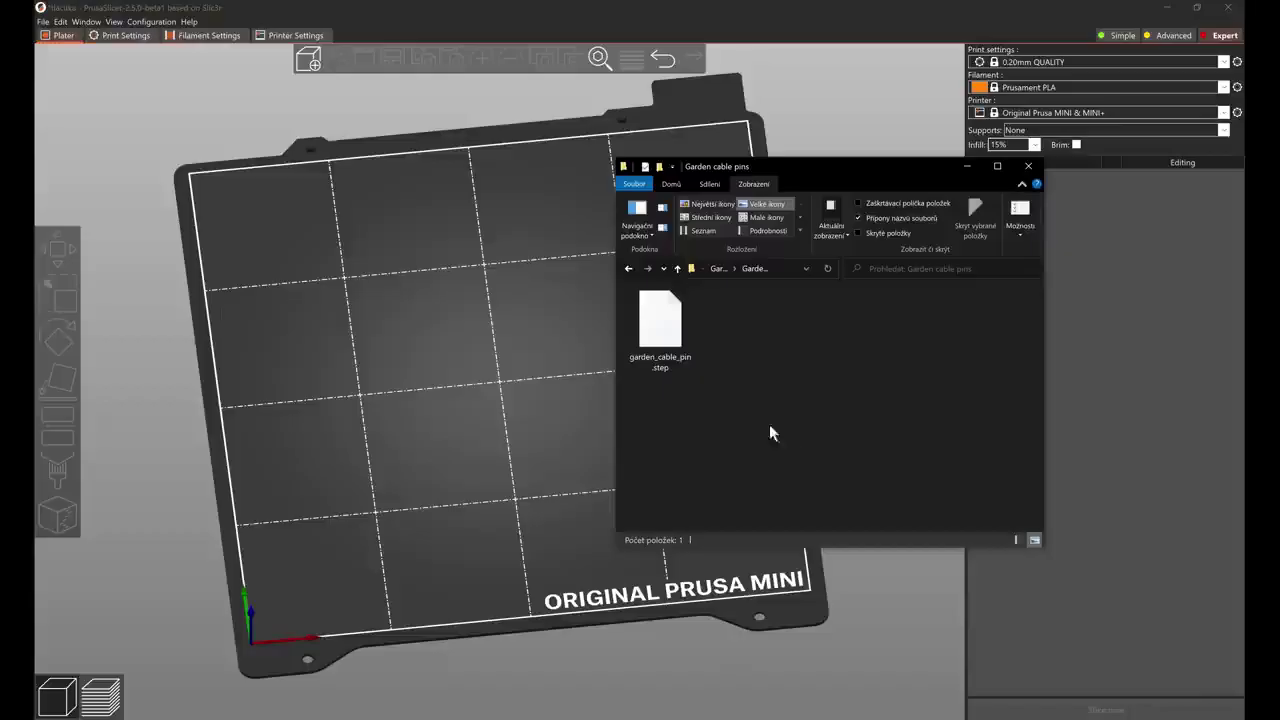
- In PrusaSlicer, import garden_cable_pin.step from the Garden cable pins folder onto the print bed
{"action": "left_click_drag", "start_coordinate": [686, 340], "coordinate": [457, 357]}
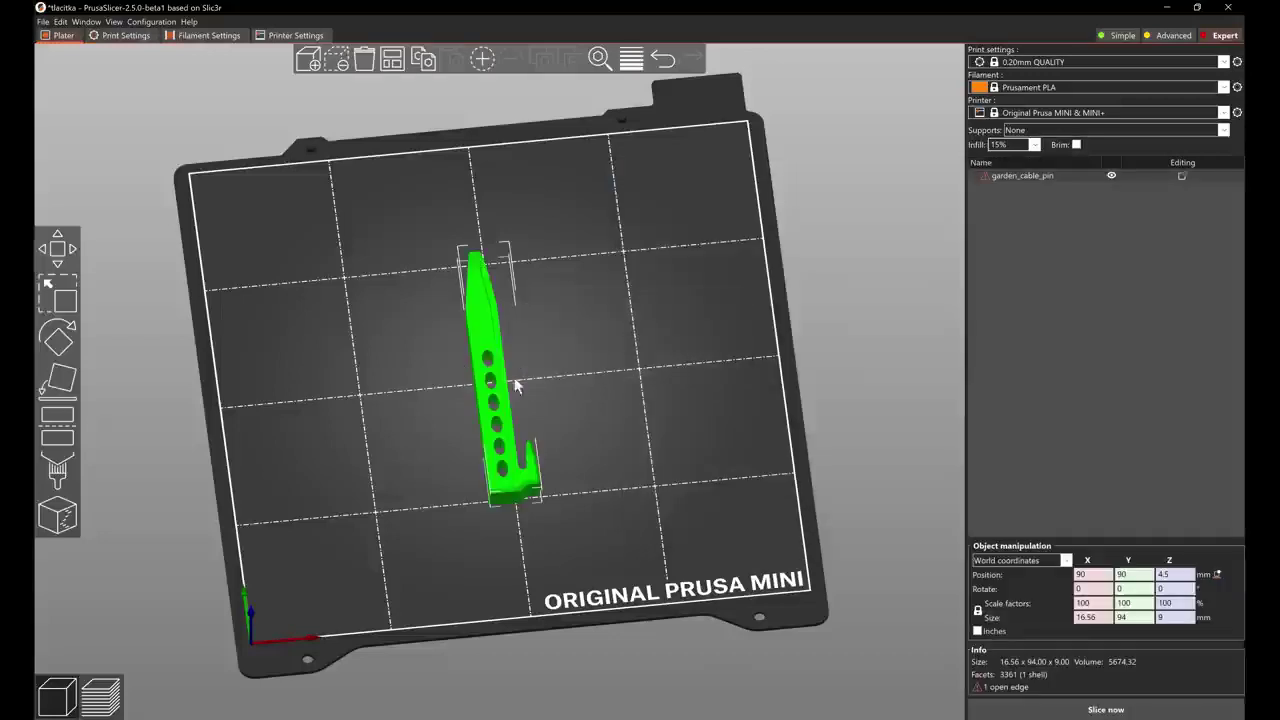
{"action": "left_click", "coordinate": [554, 369]}
{"action": "left_click", "coordinate": [510, 378]}
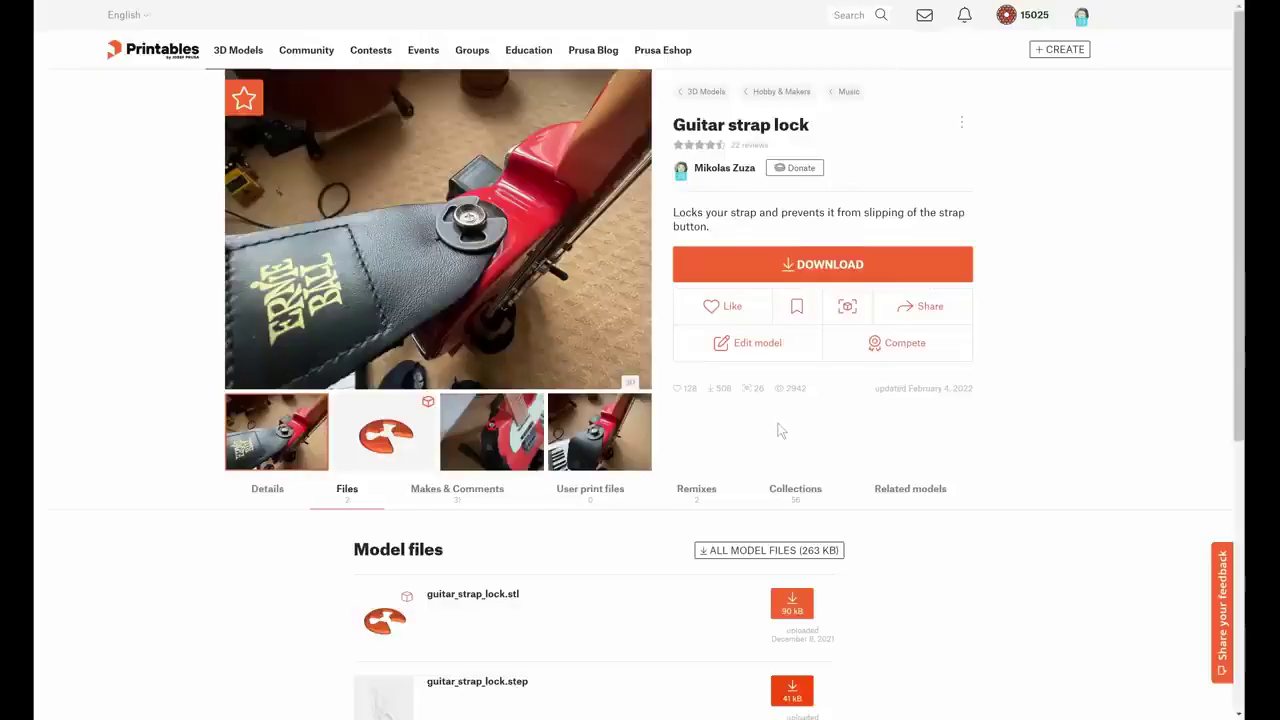
- Download guitar_strap_lock.step from the Guitar strap lock page on Printables and save it in the STEP folder
{"action": "scroll", "coordinate": [781, 430], "scroll_direction": "down", "scroll_amount": 3}
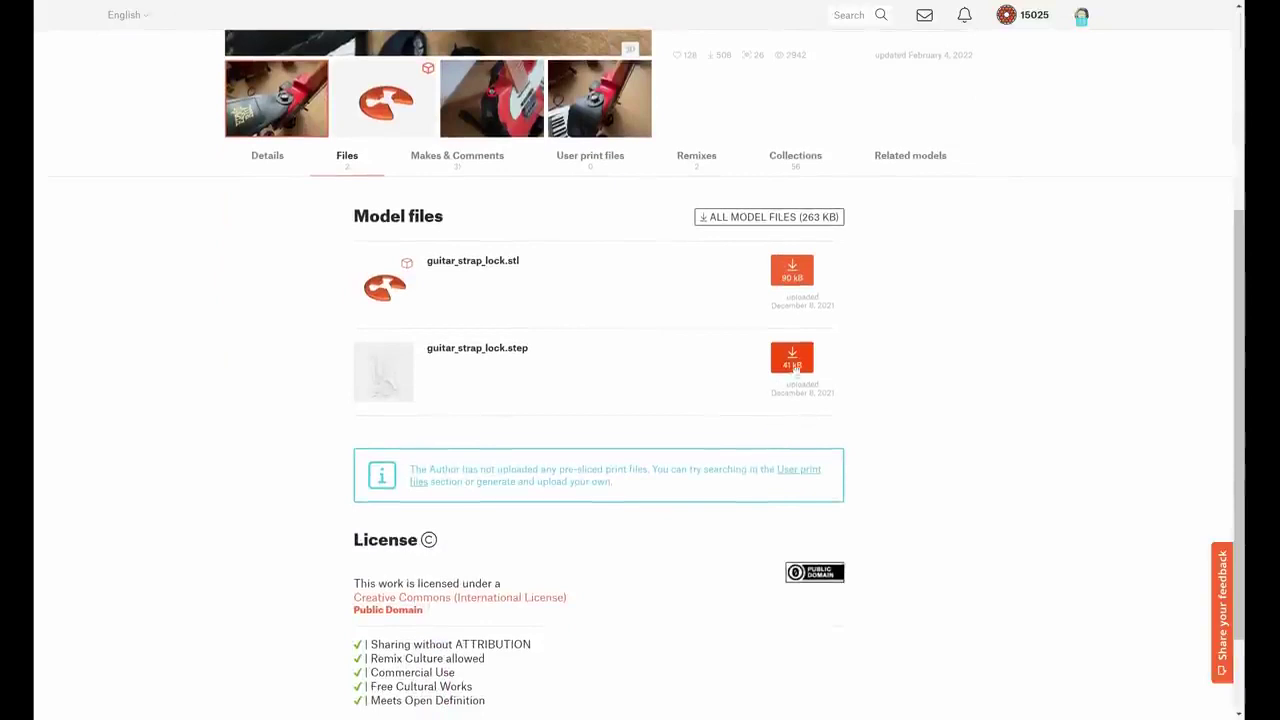
{"action": "left_click", "coordinate": [795, 366]}
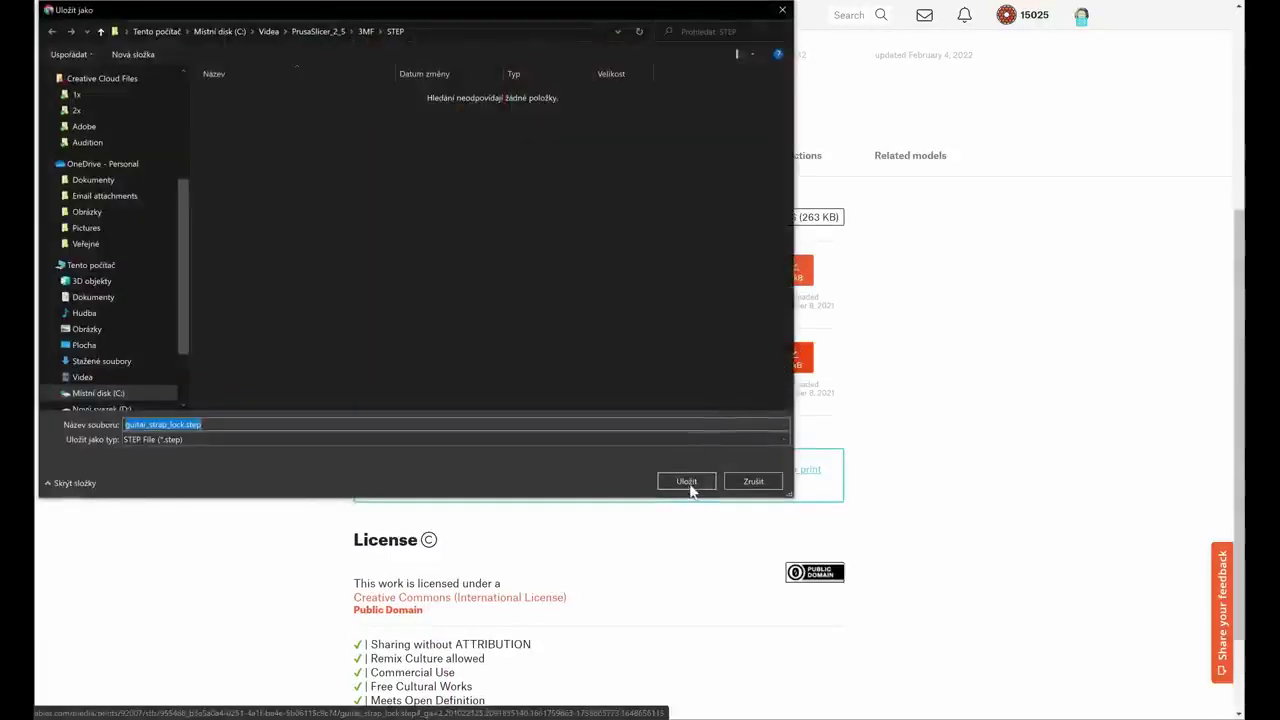
{"action": "left_click", "coordinate": [687, 483]}
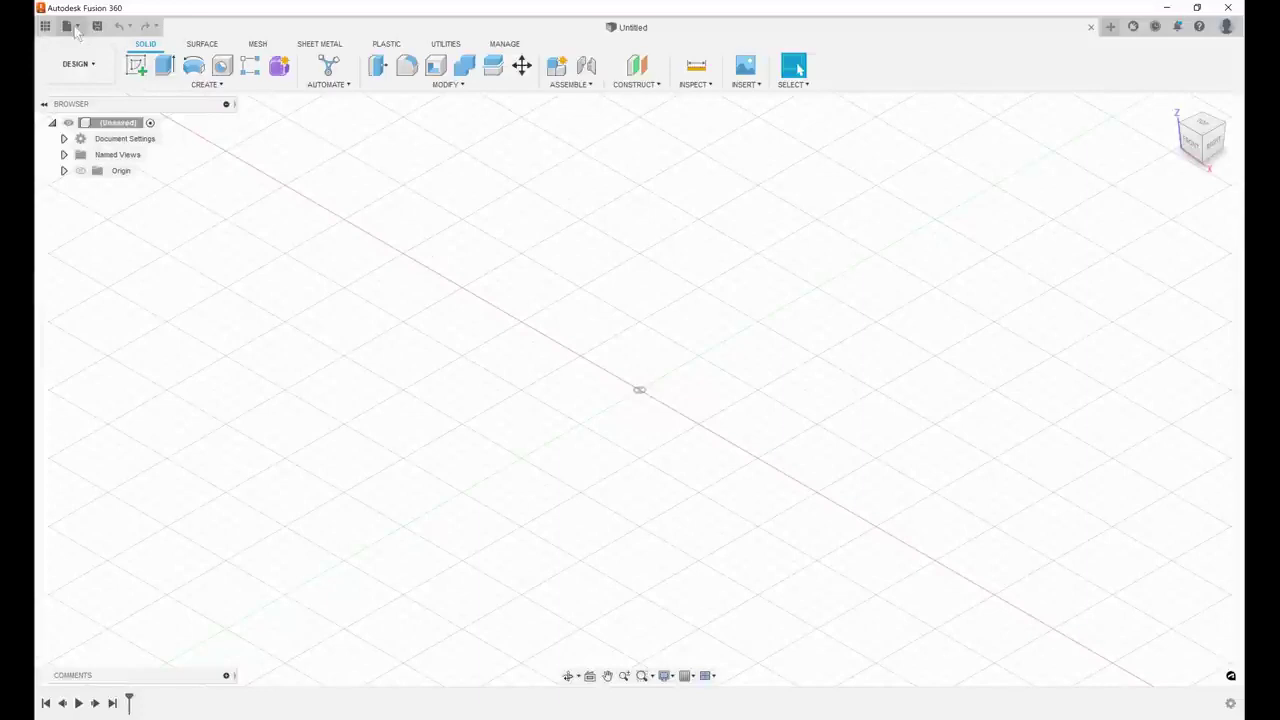
- In Fusion 360, open the downloaded guitar_strap_lock.step file from the computer
{"action": "left_click", "coordinate": [71, 27]}
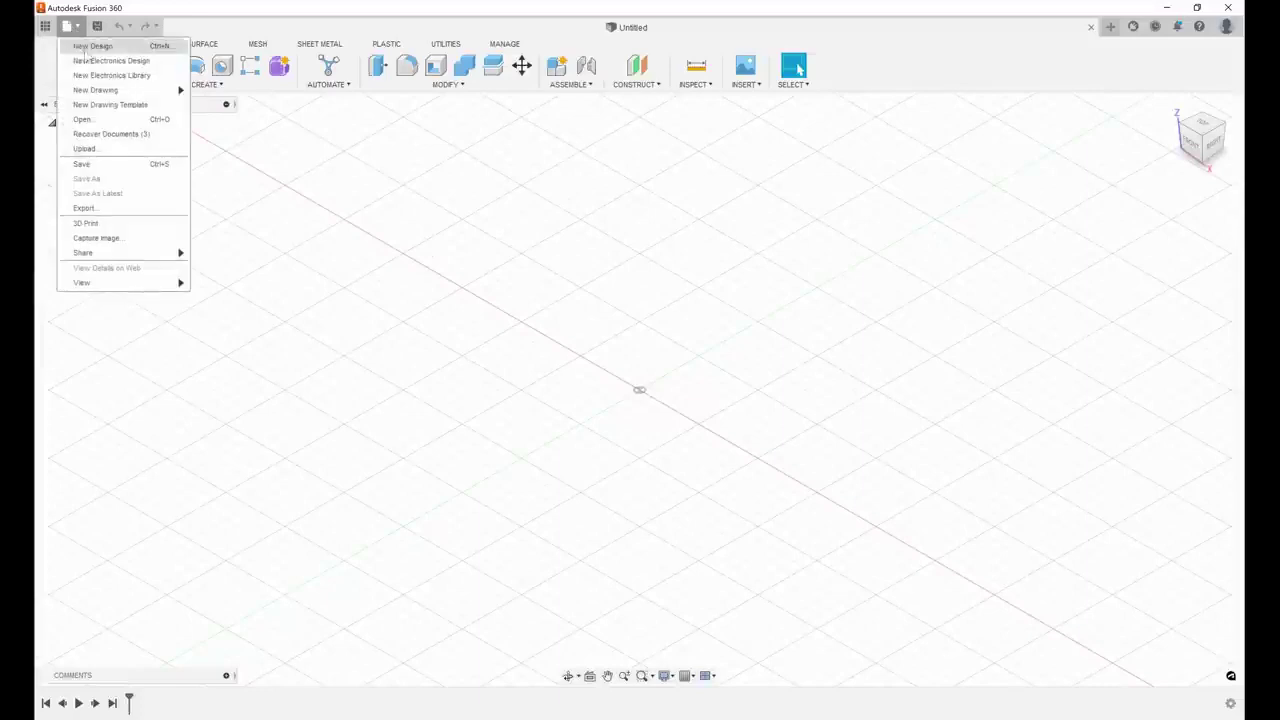
{"action": "left_click", "coordinate": [122, 120]}
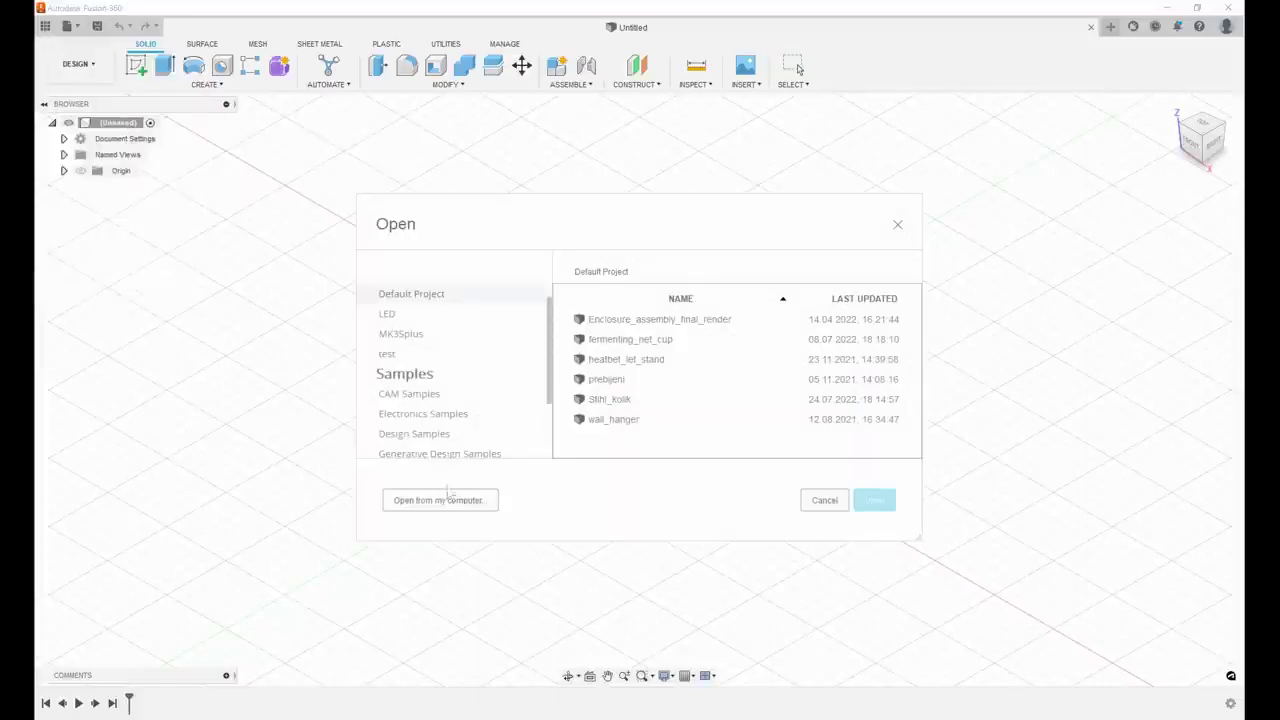
{"action": "left_click", "coordinate": [447, 495]}
{"action": "double_click", "coordinate": [342, 116]}
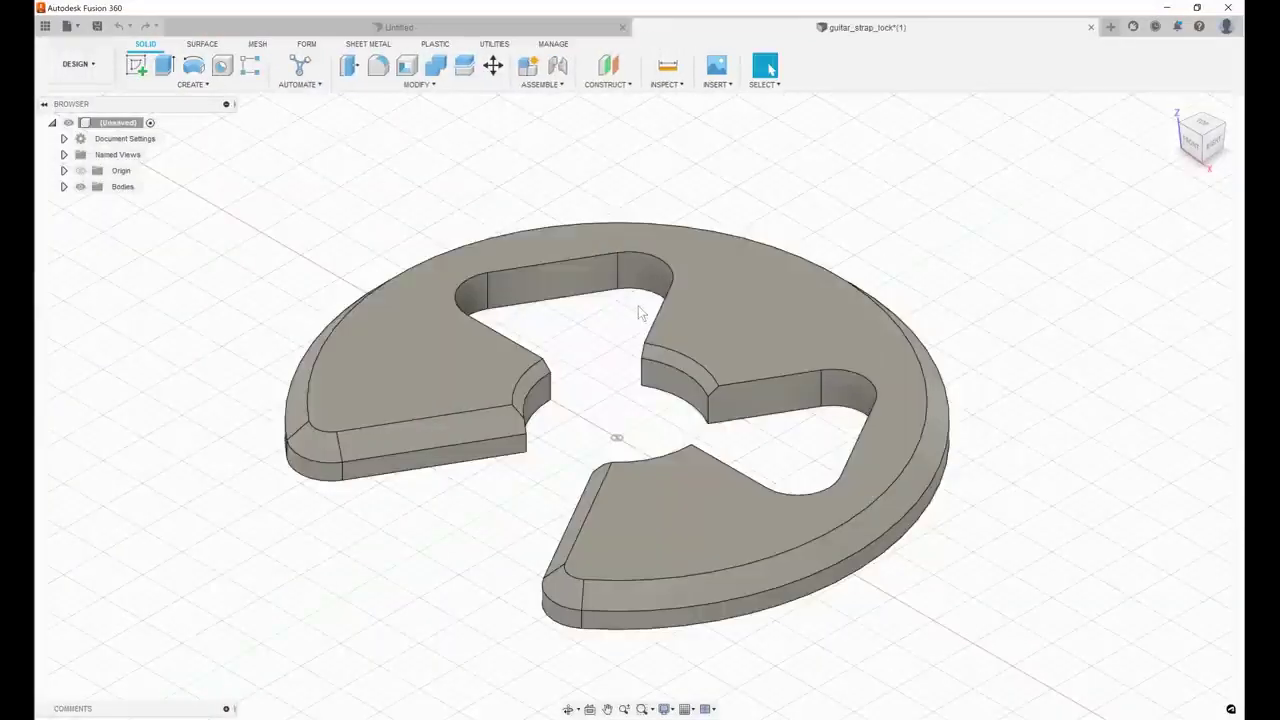
- Extrude the bottom face of the guitar strap lock 2 mm downward, joined to the body
{"action": "scroll", "coordinate": [613, 348], "scroll_direction": "down", "scroll_amount": 1}
{"action": "left_click_drag", "start_coordinate": [610, 347], "coordinate": [701, 234]}
{"action": "left_click", "coordinate": [702, 239]}
{"action": "key", "text": "e"}
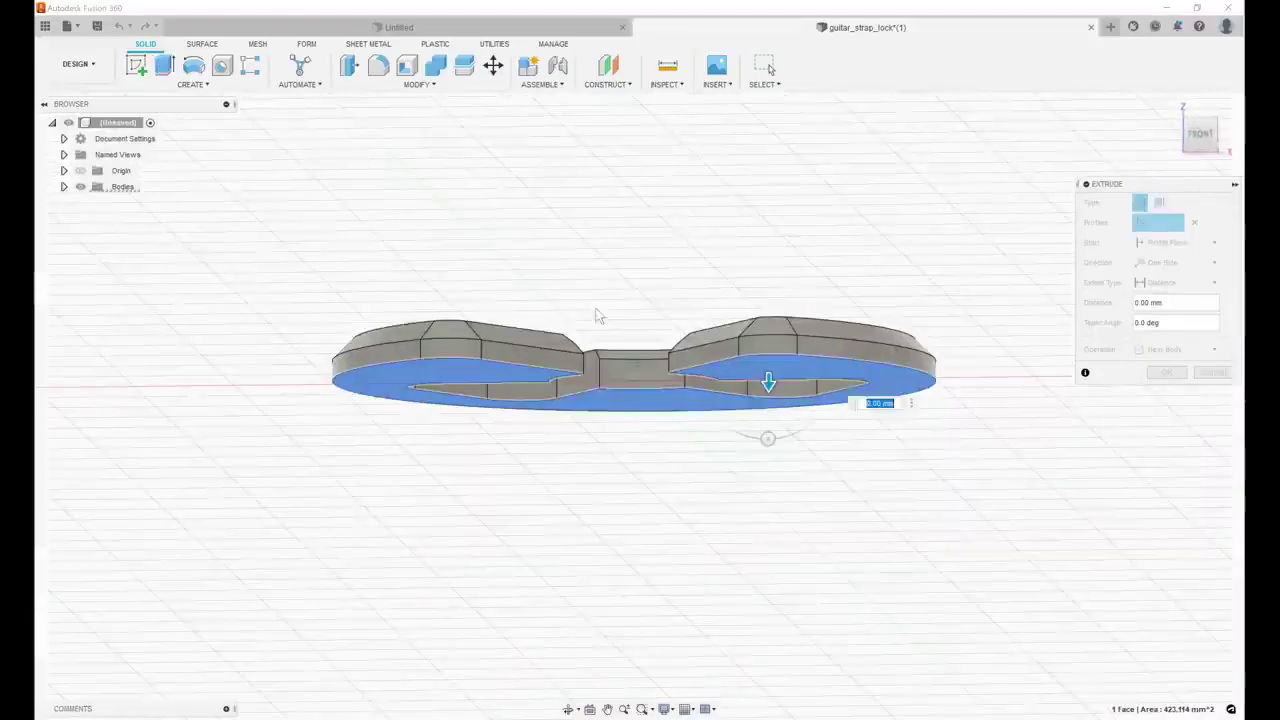
{"action": "left_click_drag", "start_coordinate": [768, 384], "coordinate": [768, 446]}
{"action": "left_click_drag", "start_coordinate": [683, 257], "coordinate": [670, 285]}
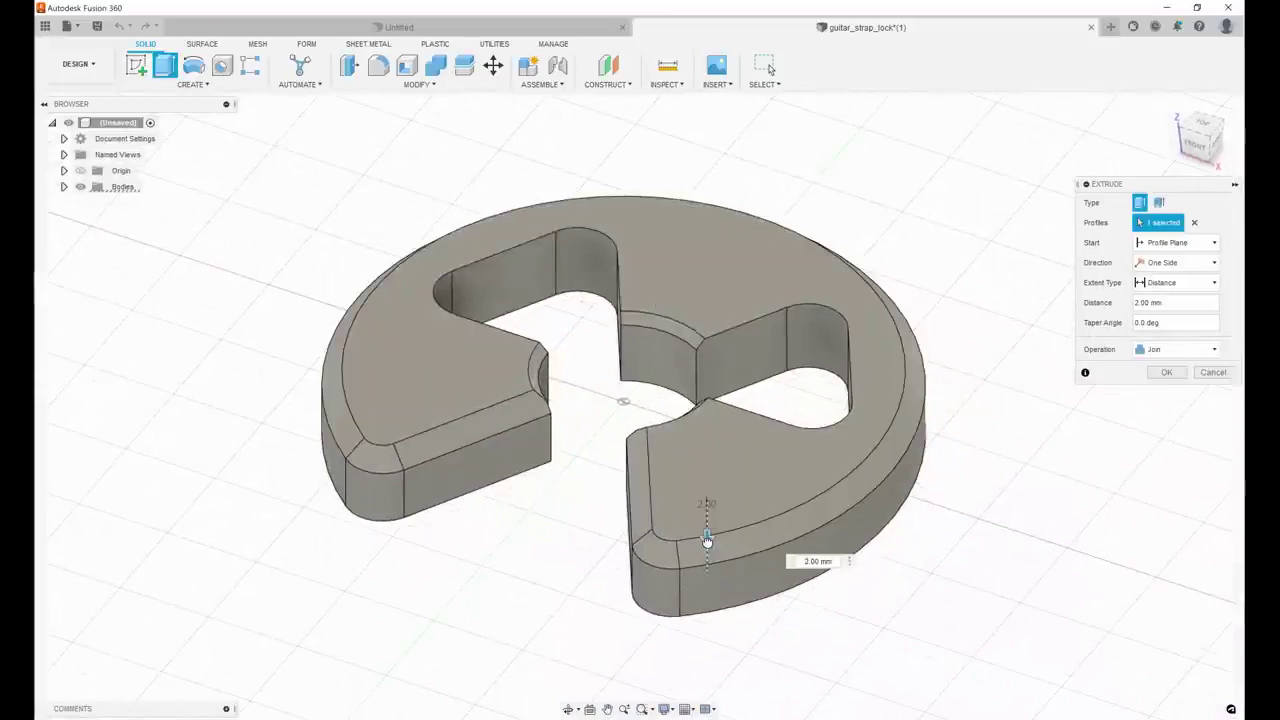
{"action": "left_click", "coordinate": [1165, 374]}
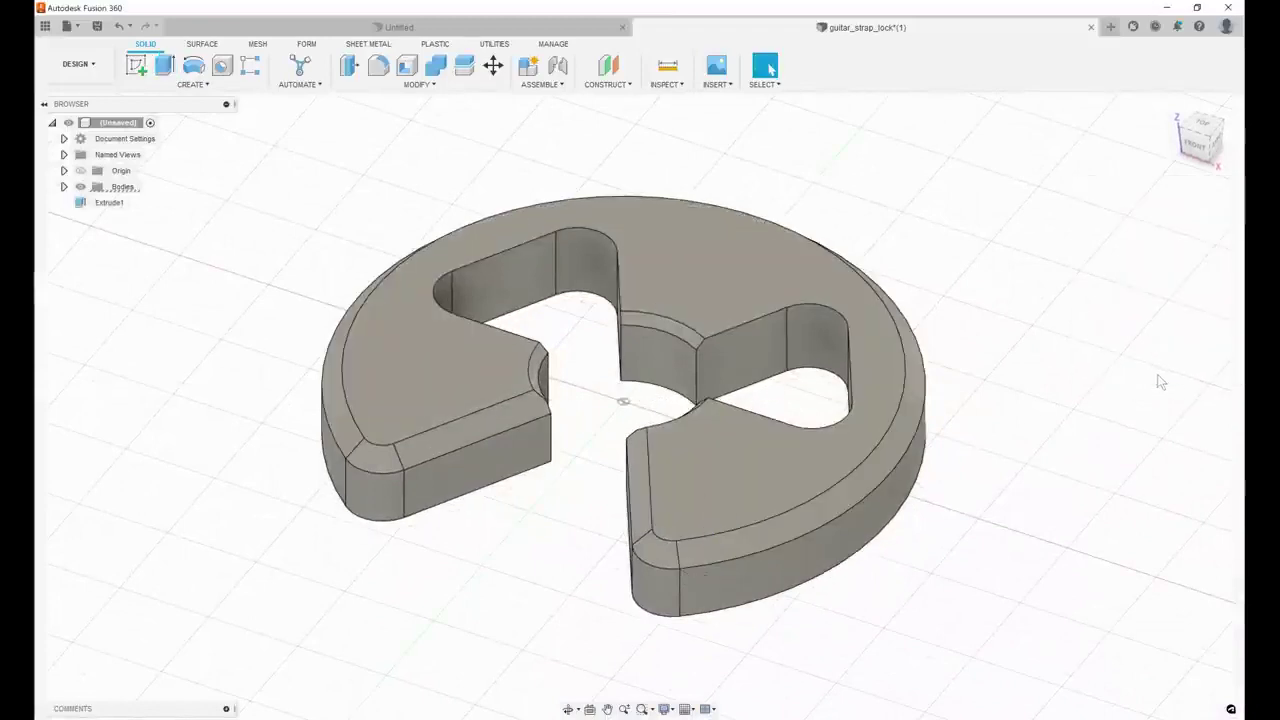
{"action": "left_click", "coordinate": [757, 319]}
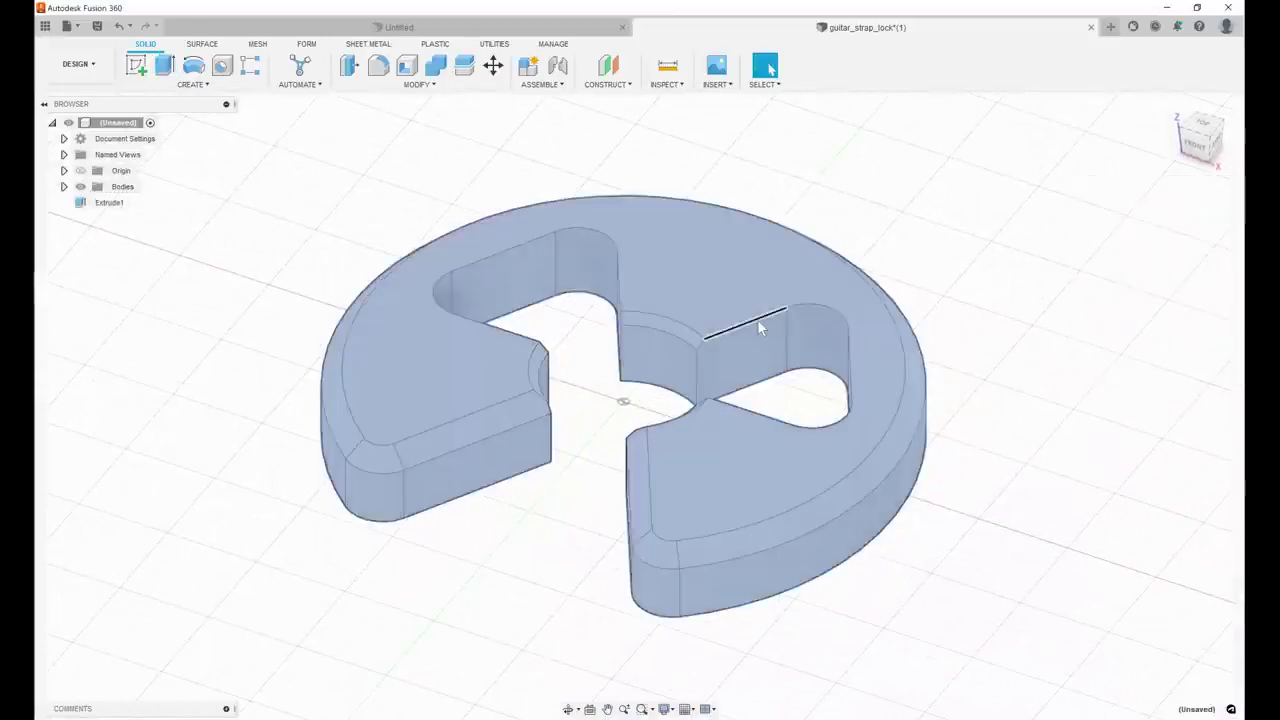
{"action": "left_click", "coordinate": [856, 198]}
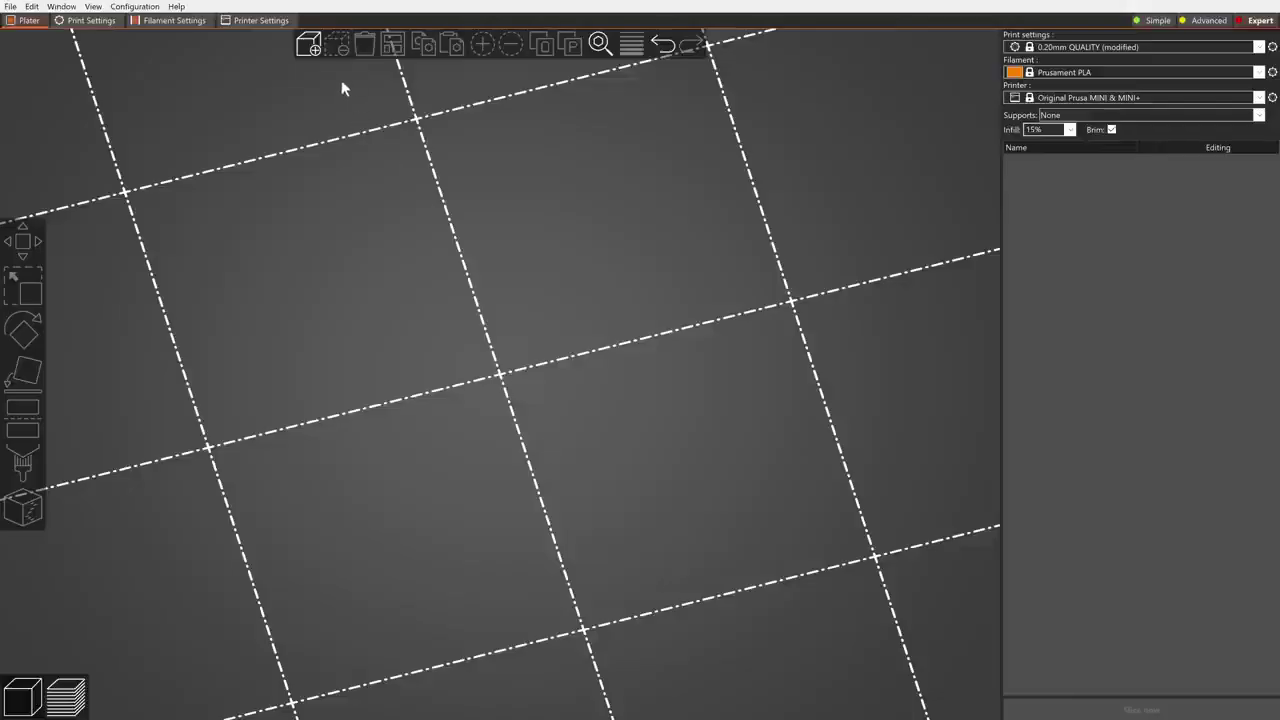
- In PrusaSlicer, import guitar_strap_lock.step from the STEP folder onto the print bed
{"action": "left_click", "coordinate": [309, 45]}
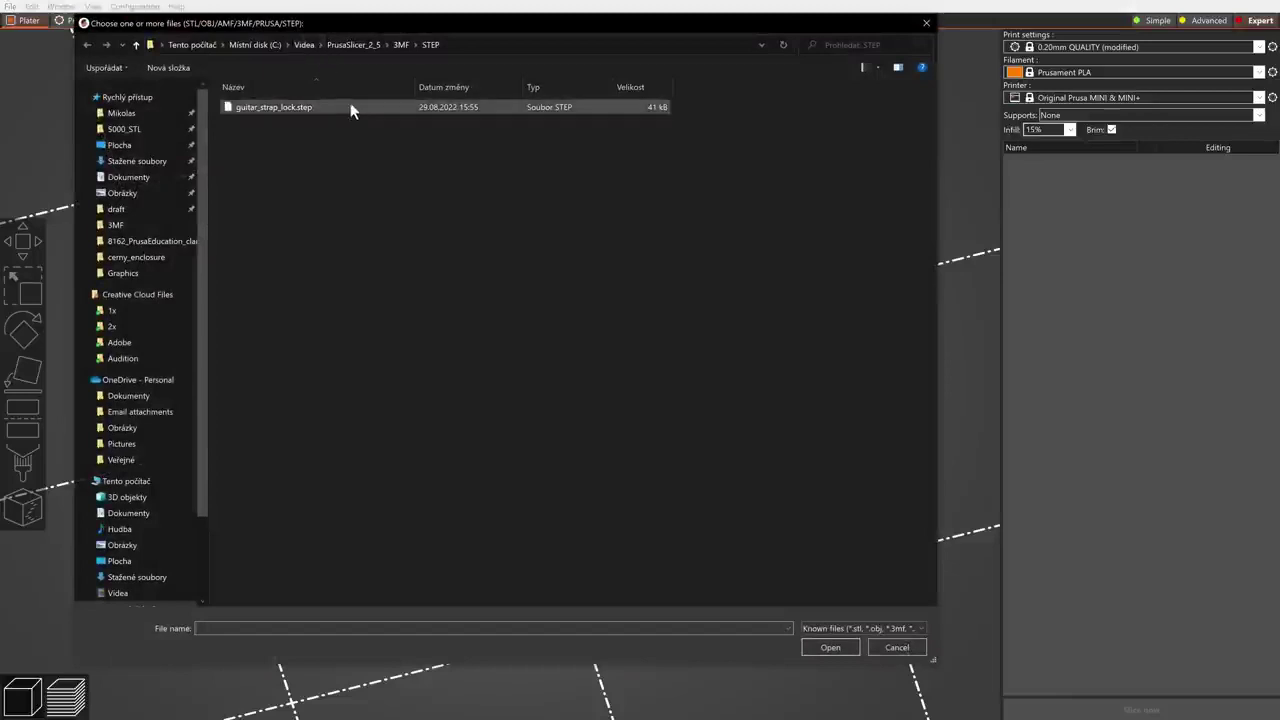
{"action": "double_click", "coordinate": [352, 106]}
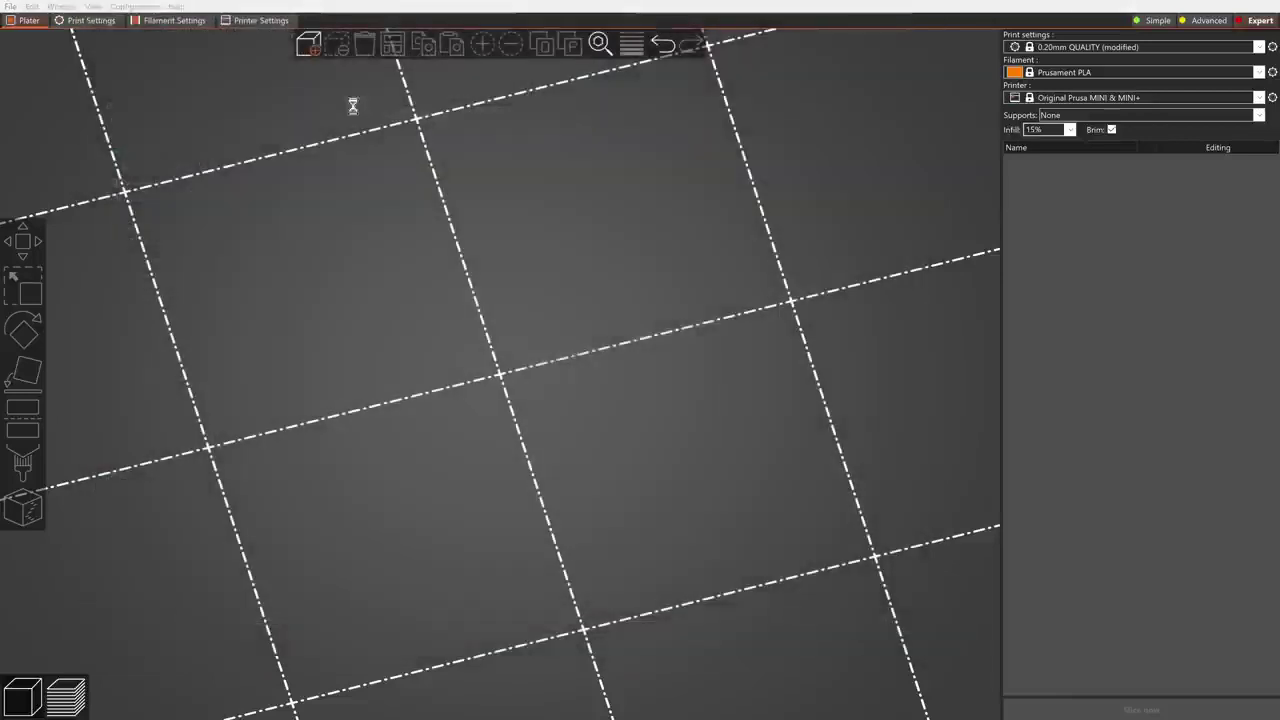
{"action": "scroll", "coordinate": [376, 198], "scroll_direction": "up", "scroll_amount": 5}
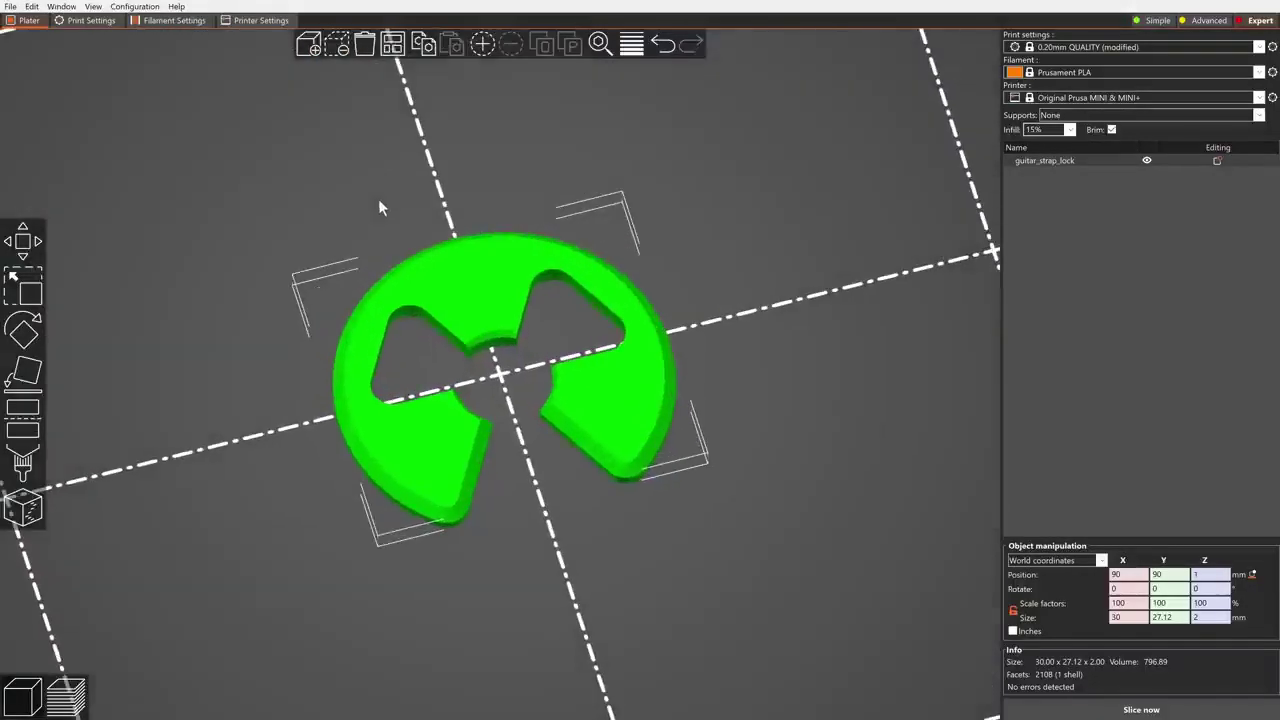
- Review the commands available for the imported guitar strap lock and examine the model from several angles
{"action": "right_click", "coordinate": [456, 267]}
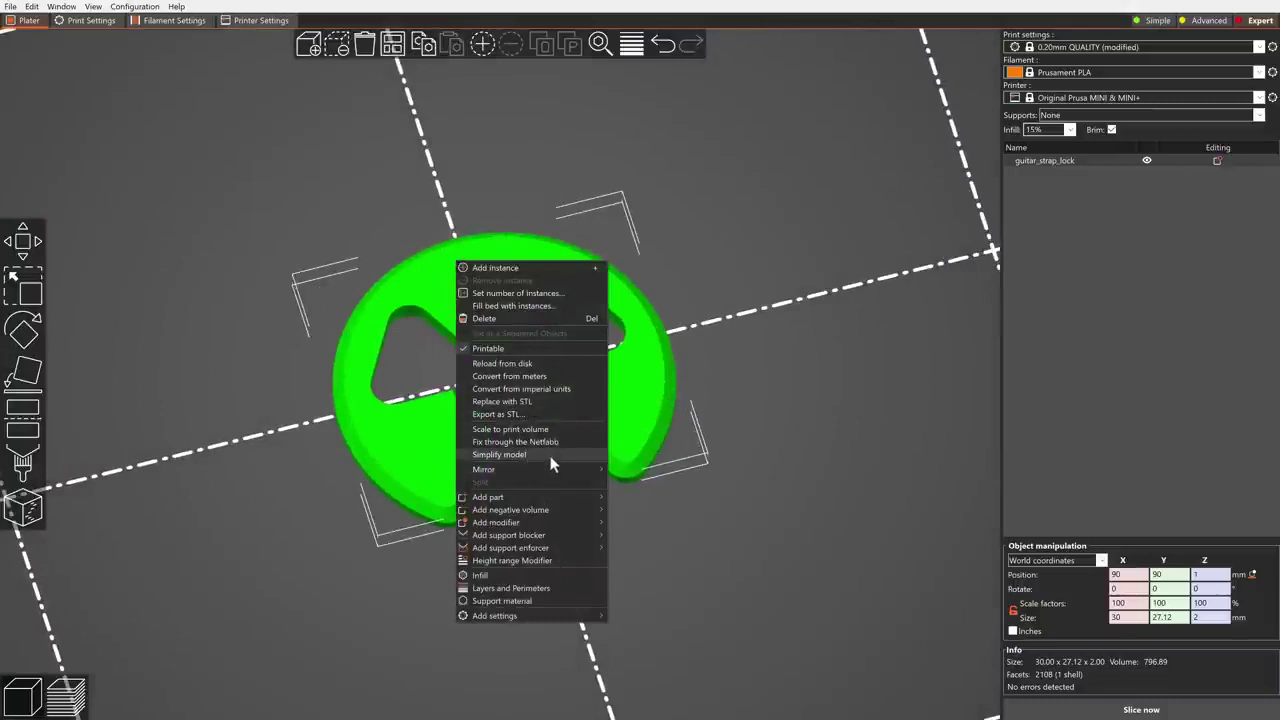
{"action": "left_click", "coordinate": [530, 534]}
{"action": "left_click_drag", "start_coordinate": [572, 408], "coordinate": [844, 315]}
{"action": "left_click_drag", "start_coordinate": [686, 376], "coordinate": [689, 323]}
{"action": "scroll", "coordinate": [645, 288], "scroll_direction": "up", "scroll_amount": 5}
{"action": "left_click_drag", "start_coordinate": [507, 334], "coordinate": [466, 450]}
{"action": "left_click_drag", "start_coordinate": [675, 453], "coordinate": [744, 405]}
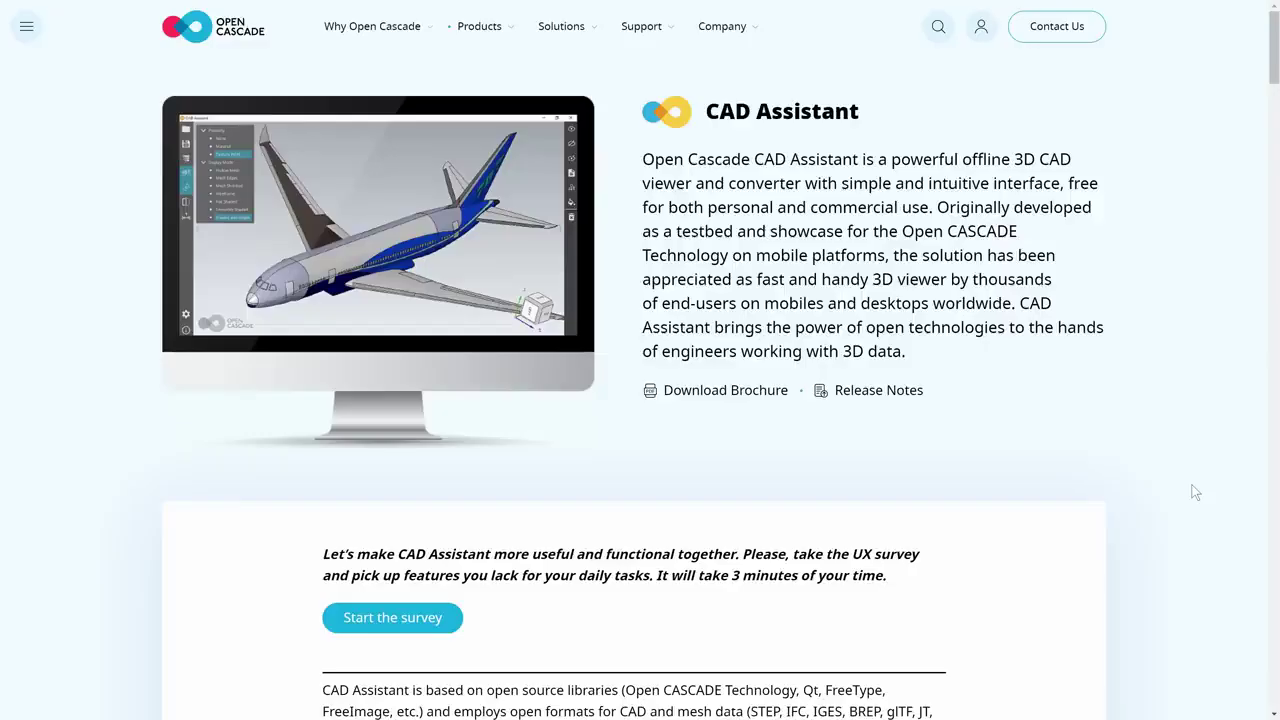
- Look through the Open Cascade CAD Assistant web page
{"action": "scroll", "coordinate": [1195, 492], "scroll_direction": "down", "scroll_amount": 10}
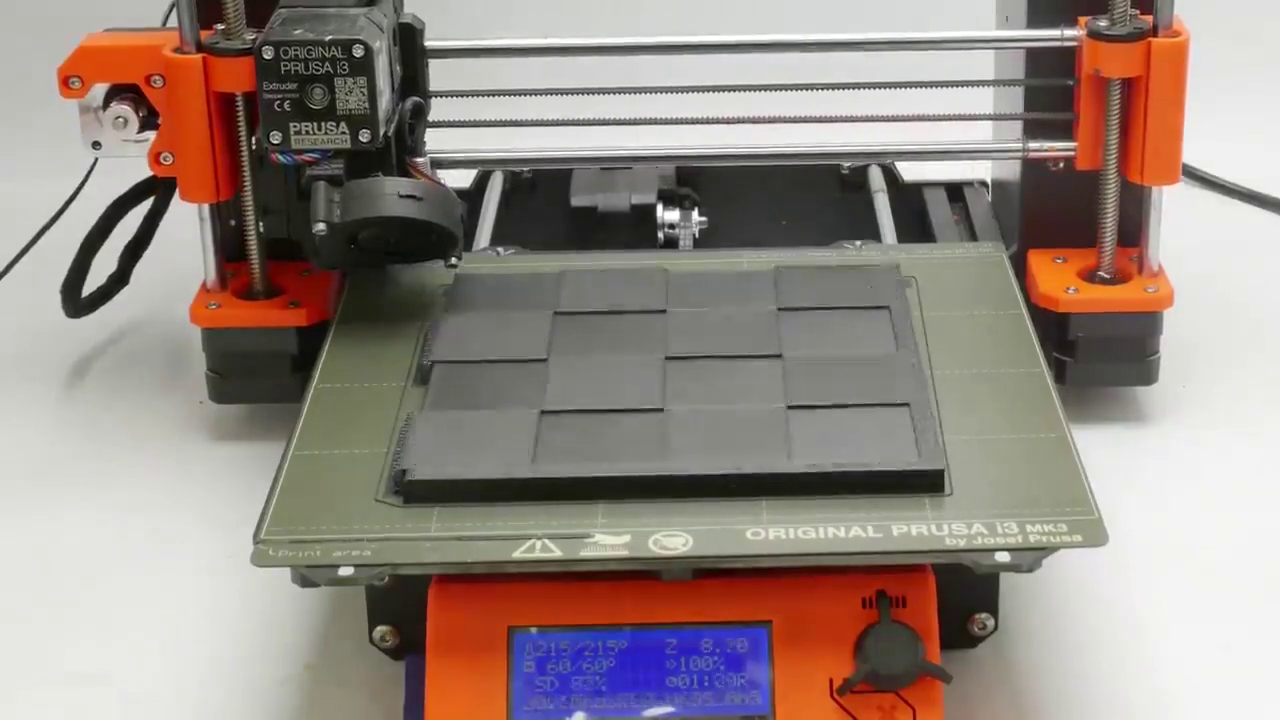
- Raise the layer preview of the sliced box up to 90.60 mm and examine how its internal infill builds up
{"action": "key", "text": "Up"}
{"action": "key", "text": "Up"}
{"action": "key", "text": "Up"}
{"action": "key", "text": "Up"}
{"action": "key", "text": "Up"}
{"action": "key", "text": "Up"}
{"action": "key", "text": "Up"}
{"action": "key", "text": "Up"}
{"action": "key", "text": "Up"}
{"action": "key", "text": "Up"}
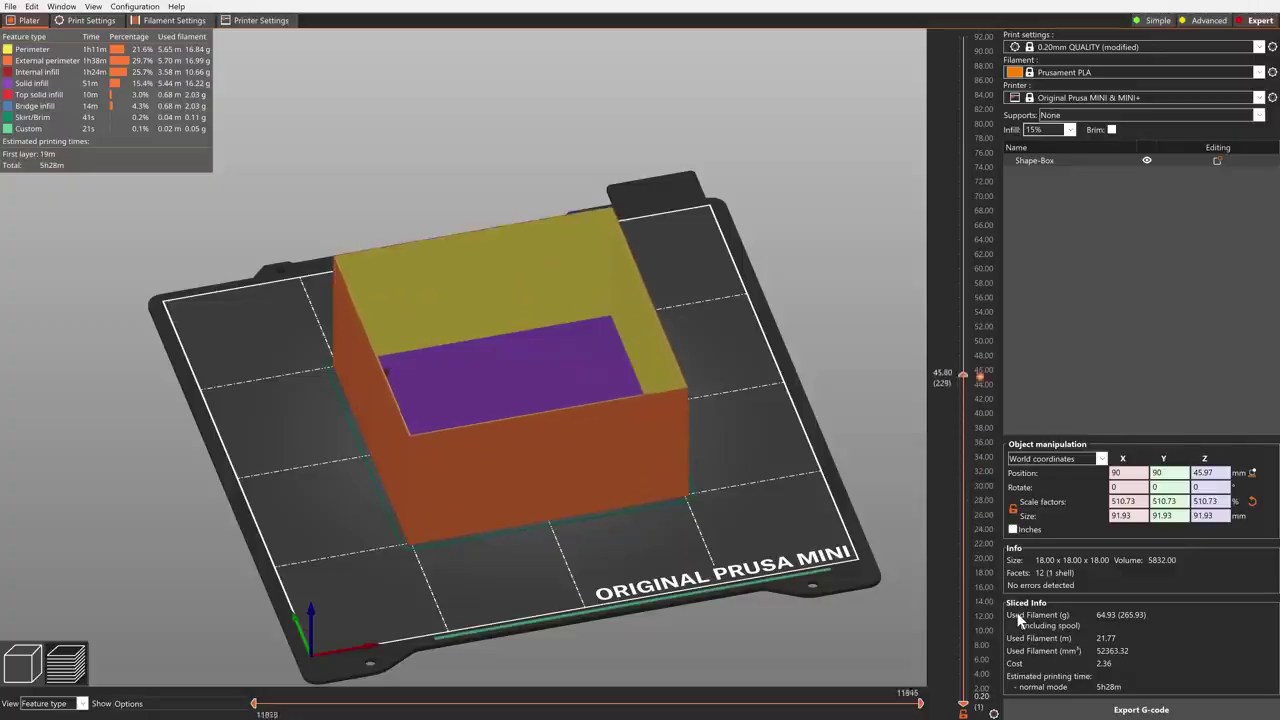
{"action": "key", "text": "Up"}
{"action": "key", "text": "Up"}
{"action": "key", "text": "Up"}
{"action": "key", "text": "Up"}
{"action": "key", "text": "Up"}
{"action": "key", "text": "Up"}
{"action": "key", "text": "Up"}
{"action": "key", "text": "Up"}
{"action": "key", "text": "Up"}
{"action": "key", "text": "Up"}
{"action": "key", "text": "Up"}
{"action": "key", "text": "Up"}
{"action": "key", "text": "Up"}
{"action": "key", "text": "Up"}
{"action": "key", "text": "Up"}
{"action": "key", "text": "Up"}
{"action": "key", "text": "Up"}
{"action": "key", "text": "Up"}
{"action": "key", "text": "Up"}
{"action": "key", "text": "Up"}
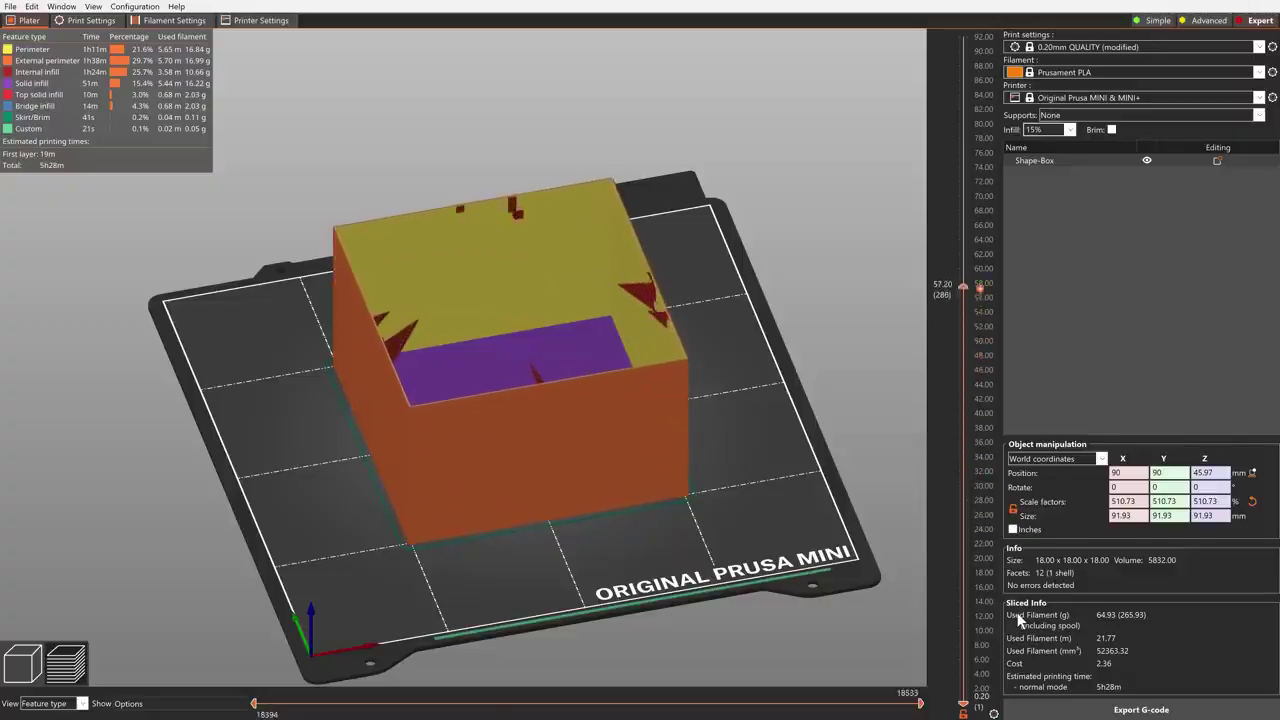
{"action": "key", "text": "Up"}
{"action": "key", "text": "Up"}
{"action": "key", "text": "Up"}
{"action": "key", "text": "Up"}
{"action": "key", "text": "Up"}
{"action": "key", "text": "Up"}
{"action": "key", "text": "Up"}
{"action": "key", "text": "Up"}
{"action": "key", "text": "Up"}
{"action": "key", "text": "Up"}
{"action": "key", "text": "Up"}
{"action": "key", "text": "Up"}
{"action": "key", "text": "Up"}
{"action": "key", "text": "Up"}
{"action": "key", "text": "Up"}
{"action": "key", "text": "Up"}
{"action": "key", "text": "Up"}
{"action": "key", "text": "Up"}
{"action": "key", "text": "Up"}
{"action": "key", "text": "Up"}
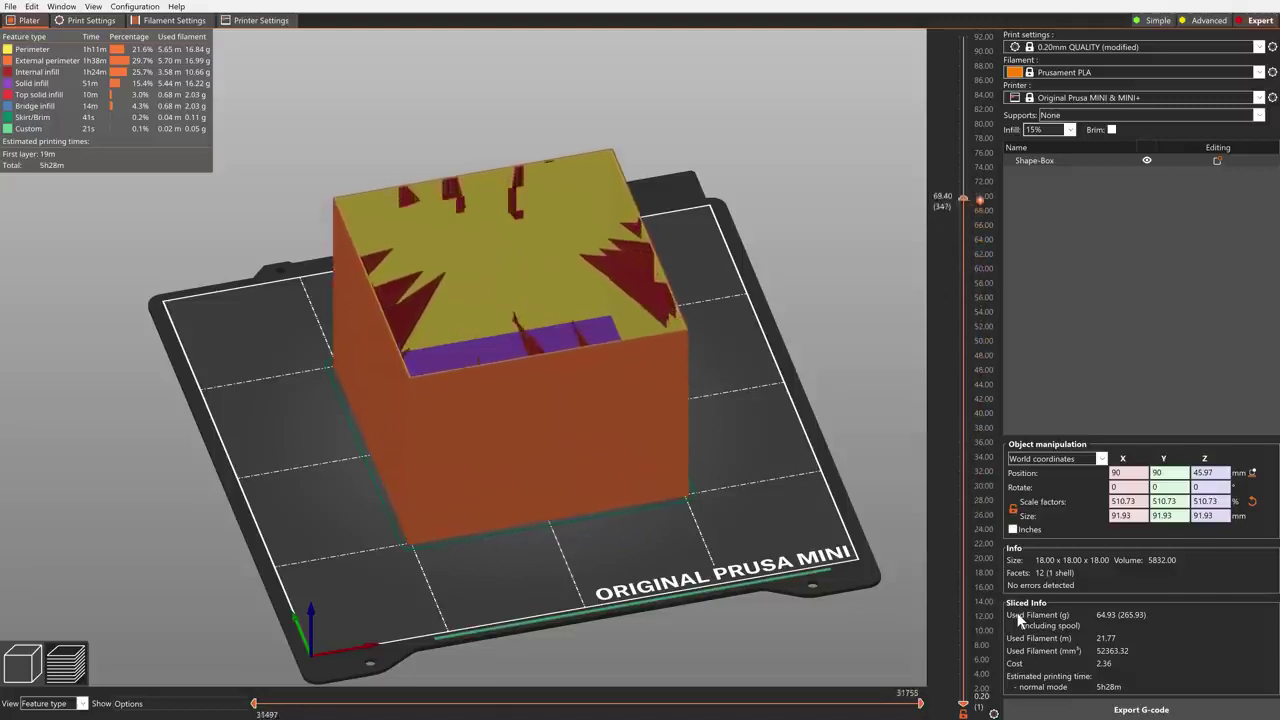
{"action": "key", "text": "Up"}
{"action": "key", "text": "Up"}
{"action": "key", "text": "Up"}
{"action": "key", "text": "Up"}
{"action": "key", "text": "Up"}
{"action": "key", "text": "Up"}
{"action": "key", "text": "Up"}
{"action": "key", "text": "Up"}
{"action": "key", "text": "Up"}
{"action": "key", "text": "Up"}
{"action": "key", "text": "Up"}
{"action": "key", "text": "Up"}
{"action": "key", "text": "Up"}
{"action": "key", "text": "Up"}
{"action": "key", "text": "Up"}
{"action": "key", "text": "Up"}
{"action": "key", "text": "Up"}
{"action": "key", "text": "Up"}
{"action": "key", "text": "Up"}
{"action": "key", "text": "Up"}
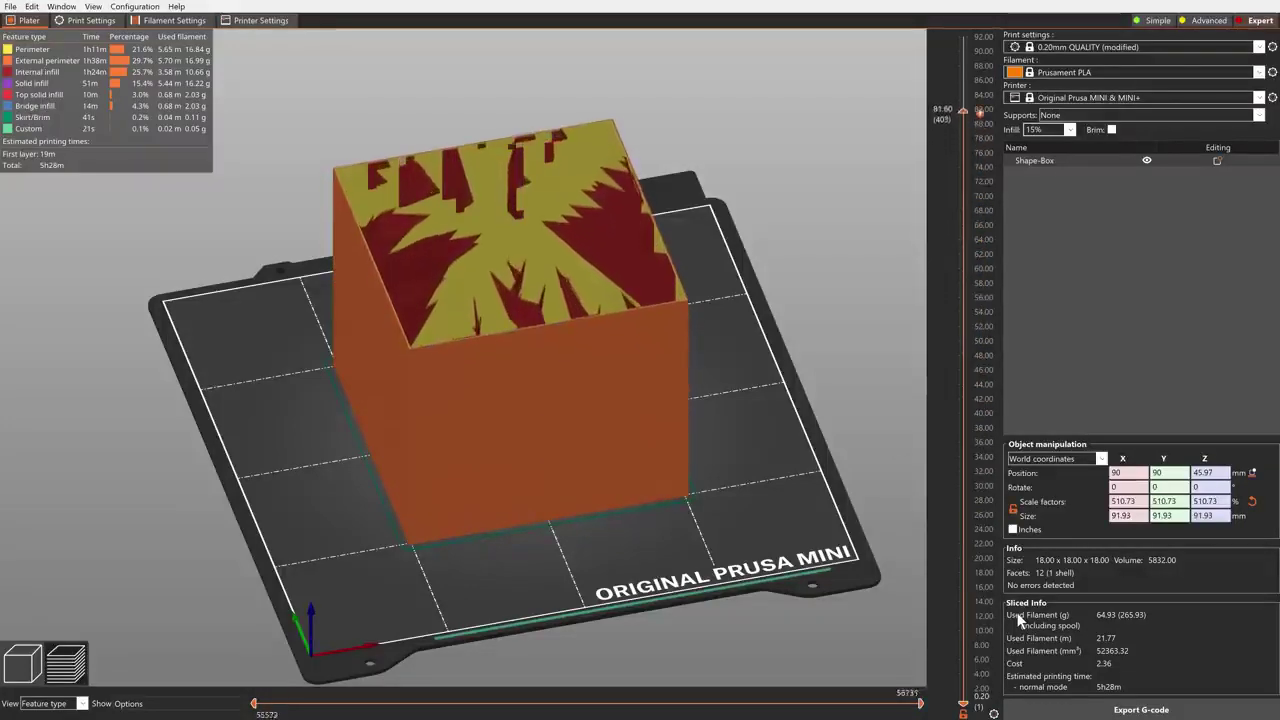
{"action": "key", "text": "Up"}
{"action": "key", "text": "Up"}
{"action": "key", "text": "Up"}
{"action": "key", "text": "Up"}
{"action": "key", "text": "Up"}
{"action": "key", "text": "Up"}
{"action": "key", "text": "Up"}
{"action": "key", "text": "Up"}
{"action": "key", "text": "Up"}
{"action": "key", "text": "Up"}
{"action": "key", "text": "Up"}
{"action": "key", "text": "Up"}
{"action": "key", "text": "Up"}
{"action": "key", "text": "Up"}
{"action": "key", "text": "Up"}
{"action": "key", "text": "Up"}
{"action": "key", "text": "Up"}
{"action": "key", "text": "Up"}
{"action": "key", "text": "Up"}
{"action": "key", "text": "Up"}
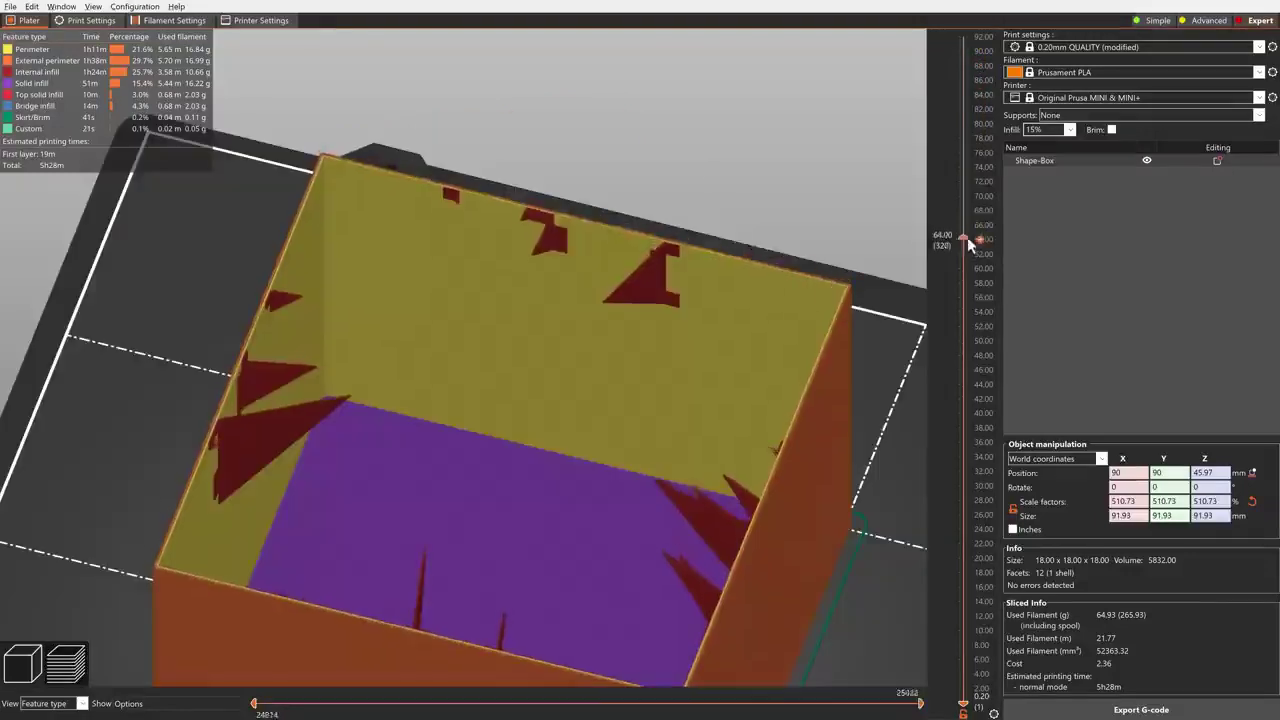
{"action": "left_click_drag", "start_coordinate": [967, 238], "coordinate": [991, 46]}
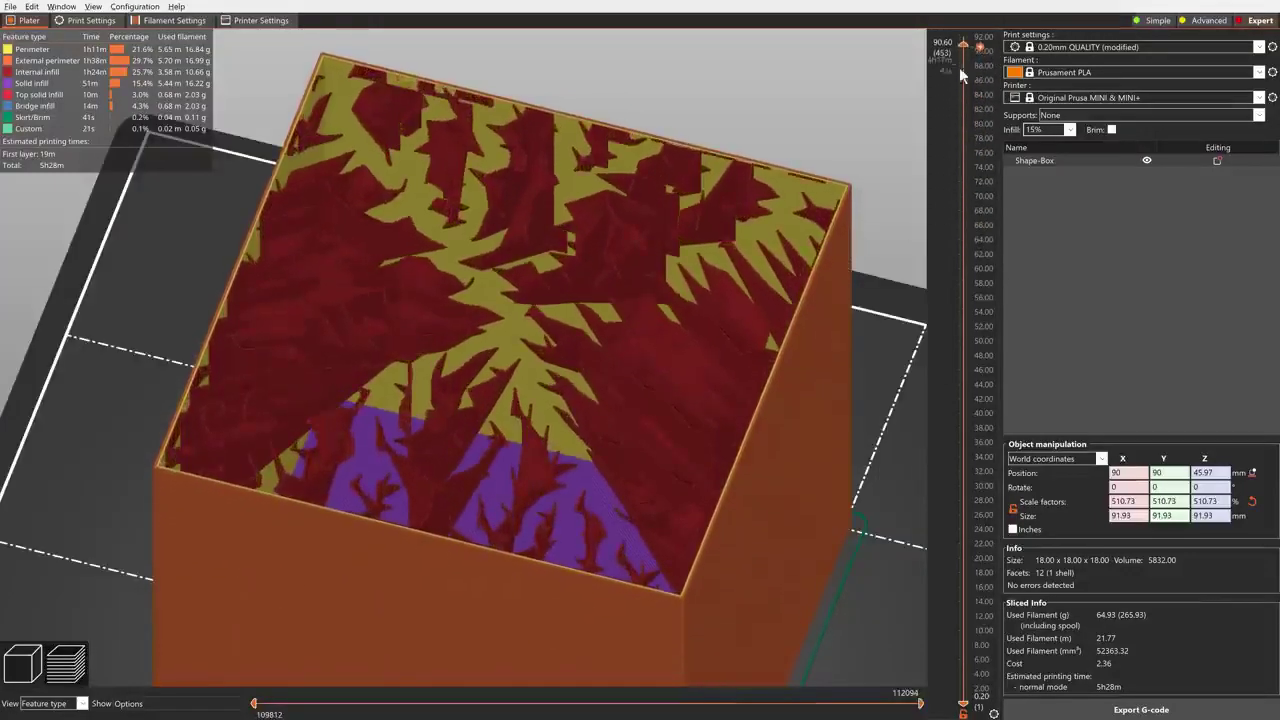
{"action": "mouse_move", "coordinate": [819, 80]}
{"action": "left_mouse_down"}
{"action": "mouse_move", "coordinate": [807, 69]}
{"action": "mouse_move", "coordinate": [837, 84]}
{"action": "left_mouse_up"}
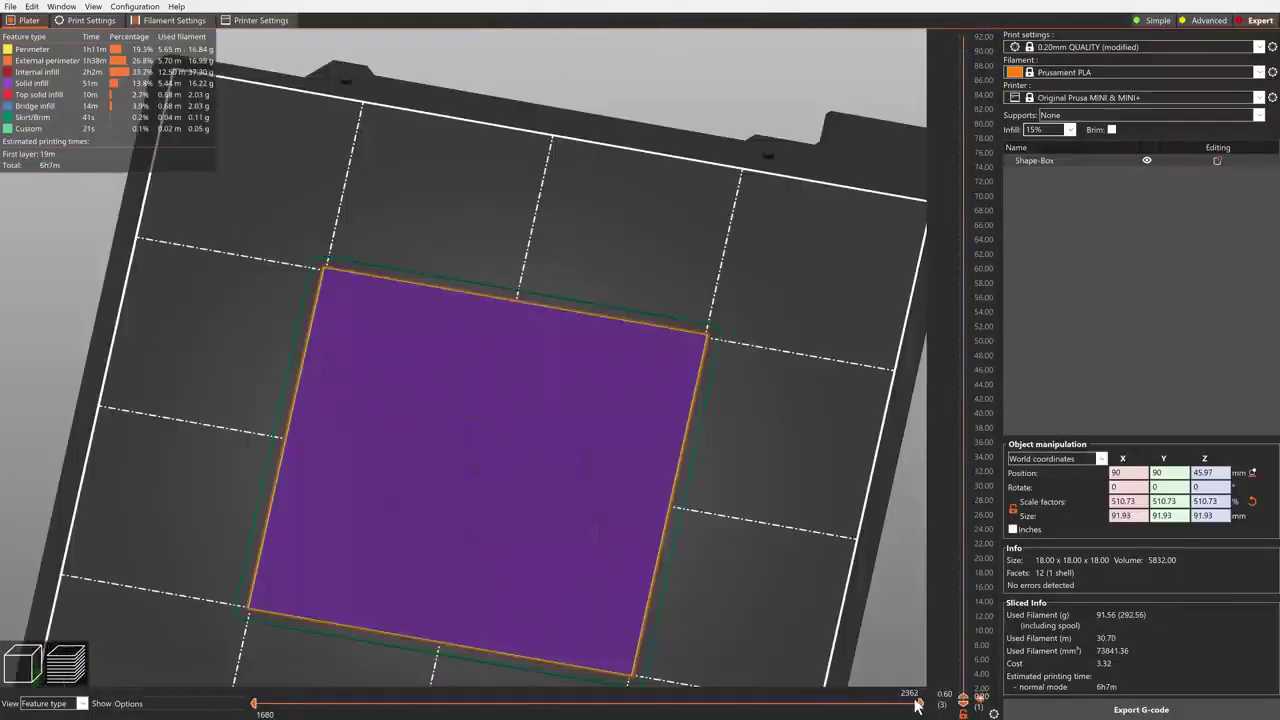
- Show the sliced box up to the 92.00 mm layer, hide its perimeters and examine the infill from different sides
{"action": "left_click_drag", "start_coordinate": [945, 680], "coordinate": [958, 42]}
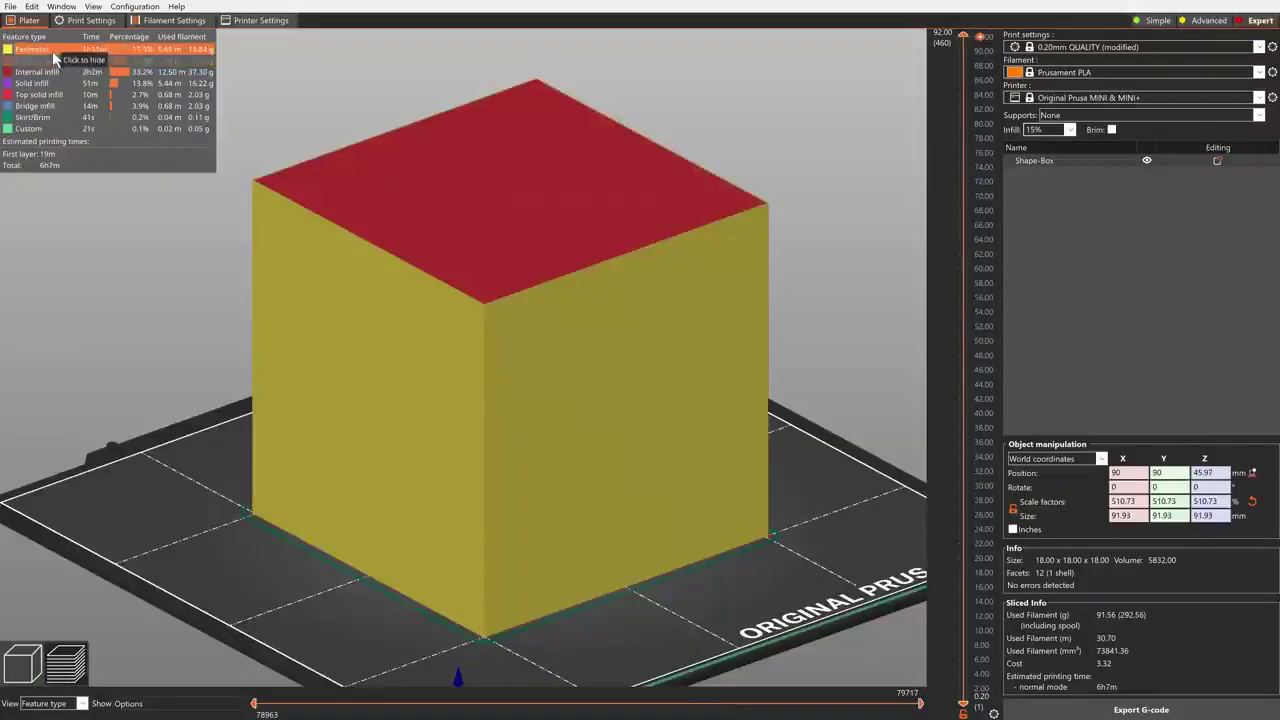
{"action": "left_click", "coordinate": [52, 50]}
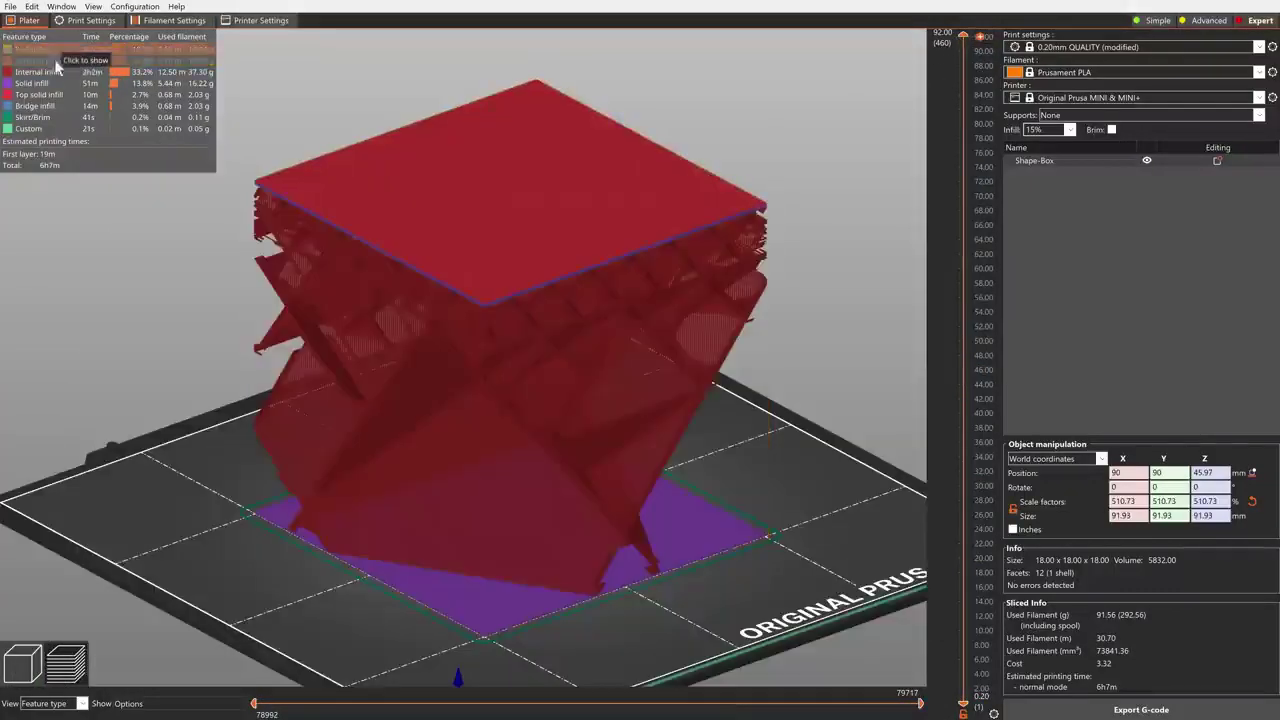
{"action": "left_click_drag", "start_coordinate": [222, 328], "coordinate": [286, 329]}
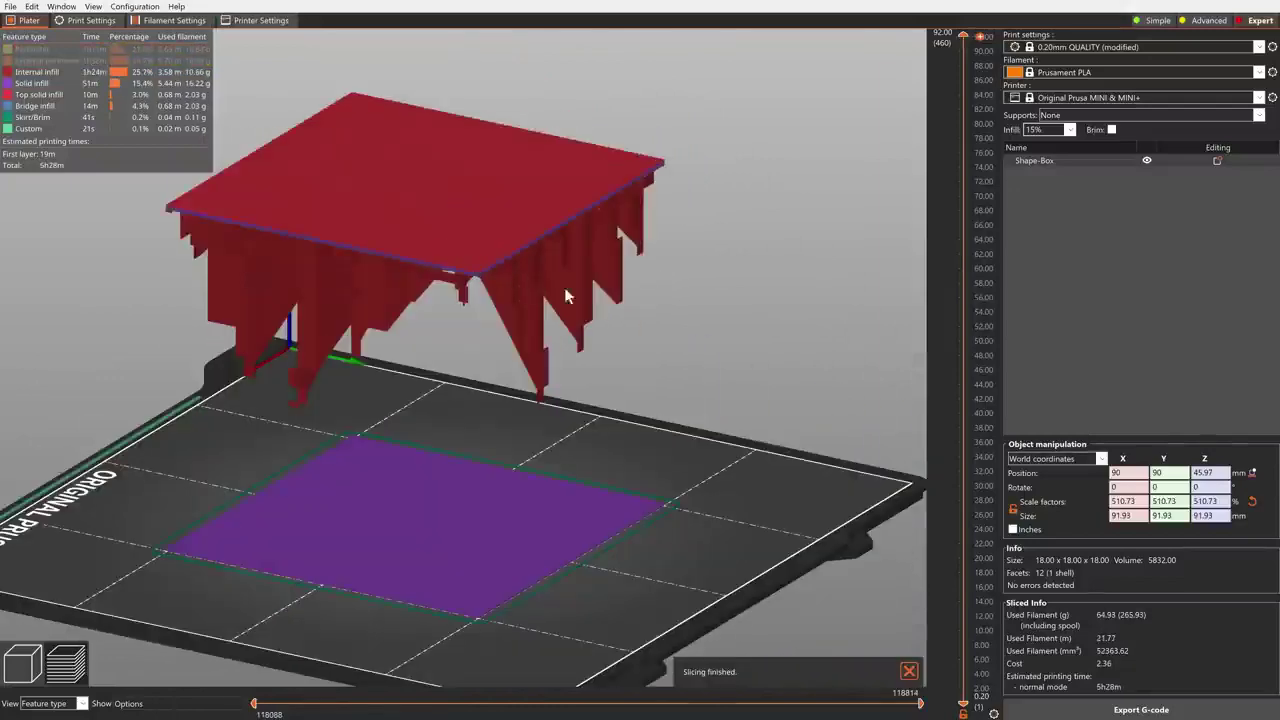
{"action": "left_click_drag", "start_coordinate": [565, 292], "coordinate": [732, 283]}
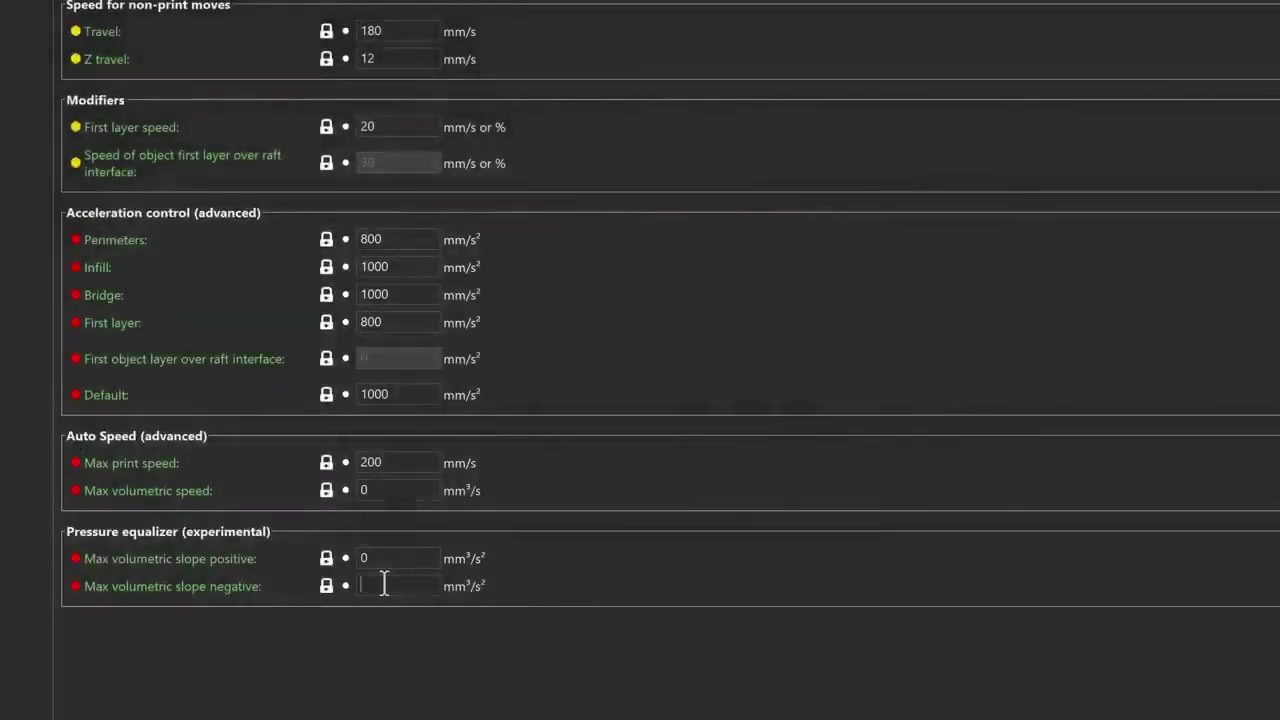
- Set the pressure equalizer's max volumetric slope negative to 2 mm³/s²
{"action": "type", "text": "2"}
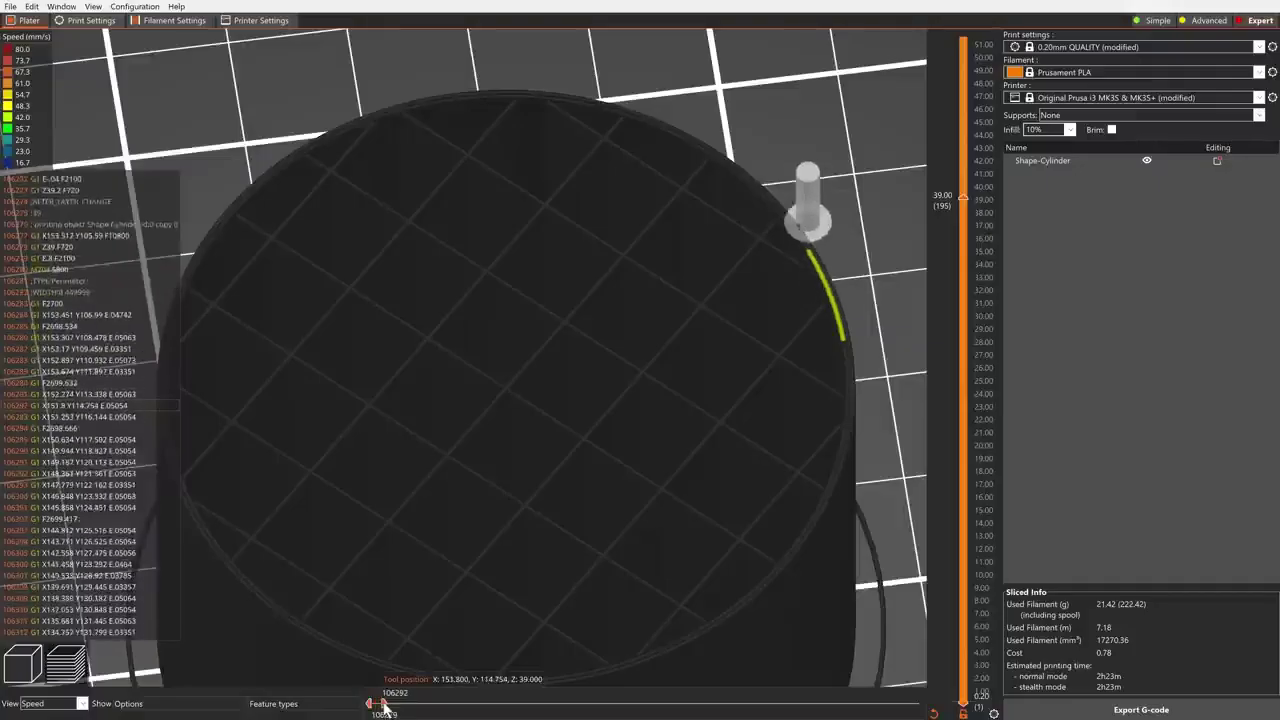
- Run through the toolpath moves of the sliced cylinder's 39.00 mm and 51.60 mm layers in the speed view
{"action": "left_click_drag", "start_coordinate": [371, 704], "coordinate": [765, 707]}
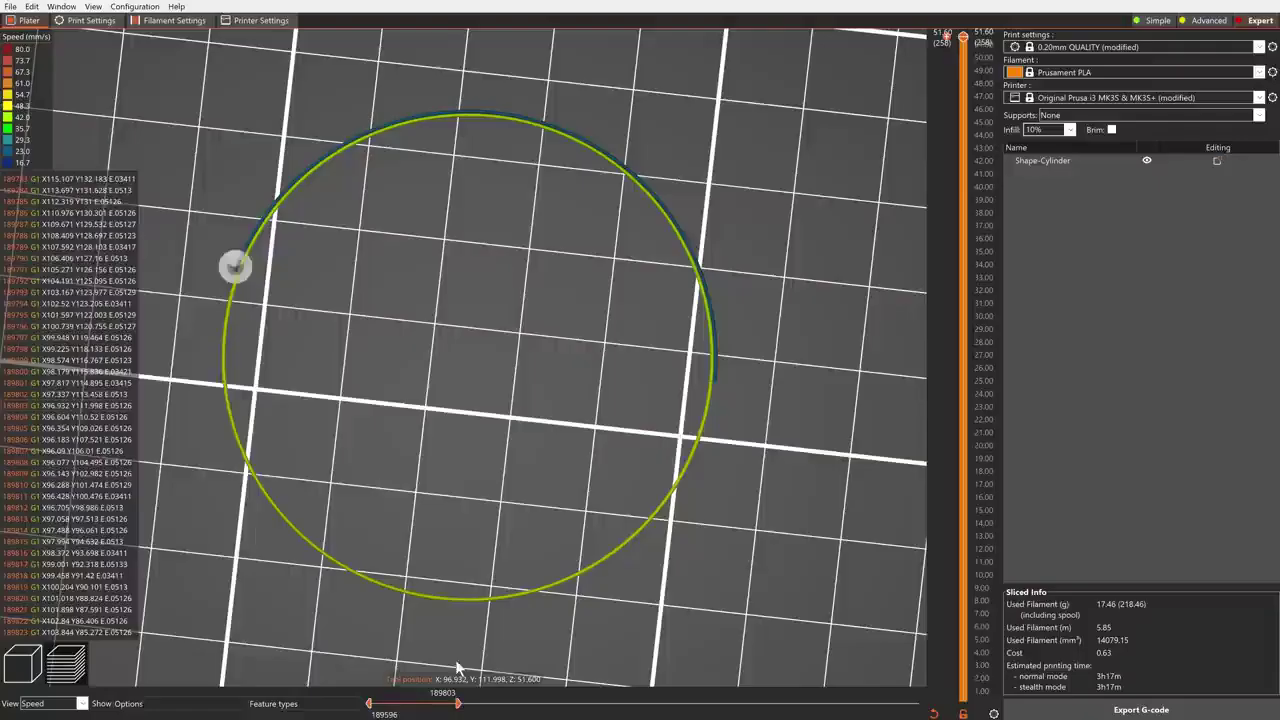
{"action": "mouse_move", "coordinate": [485, 662]}
{"action": "left_mouse_down"}
{"action": "mouse_move", "coordinate": [506, 643]}
{"action": "mouse_move", "coordinate": [674, 674]}
{"action": "mouse_move", "coordinate": [924, 678]}
{"action": "left_mouse_up"}
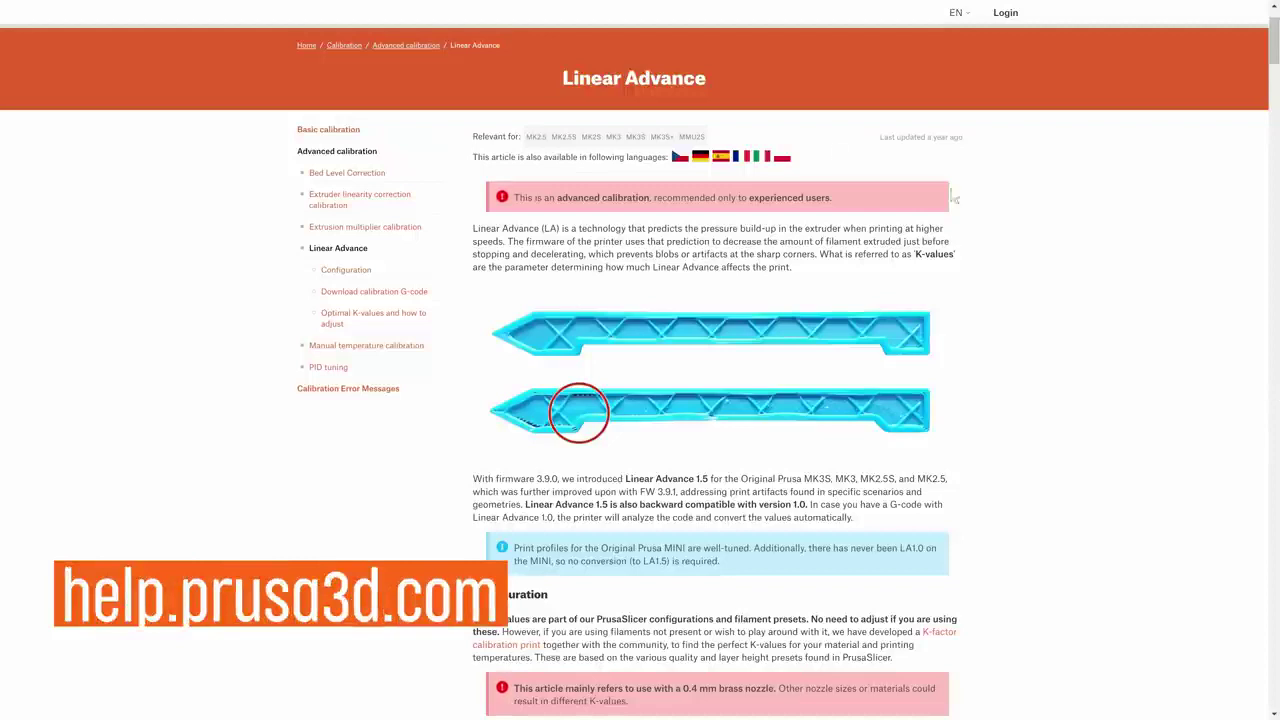
- Search the Prusa help site for "pressure e" and read the Pressure equalizer article
{"action": "scroll", "coordinate": [954, 198], "scroll_direction": "up", "scroll_amount": 3}
{"action": "left_click", "coordinate": [720, 91]}
{"action": "type", "text": "pressure e"}
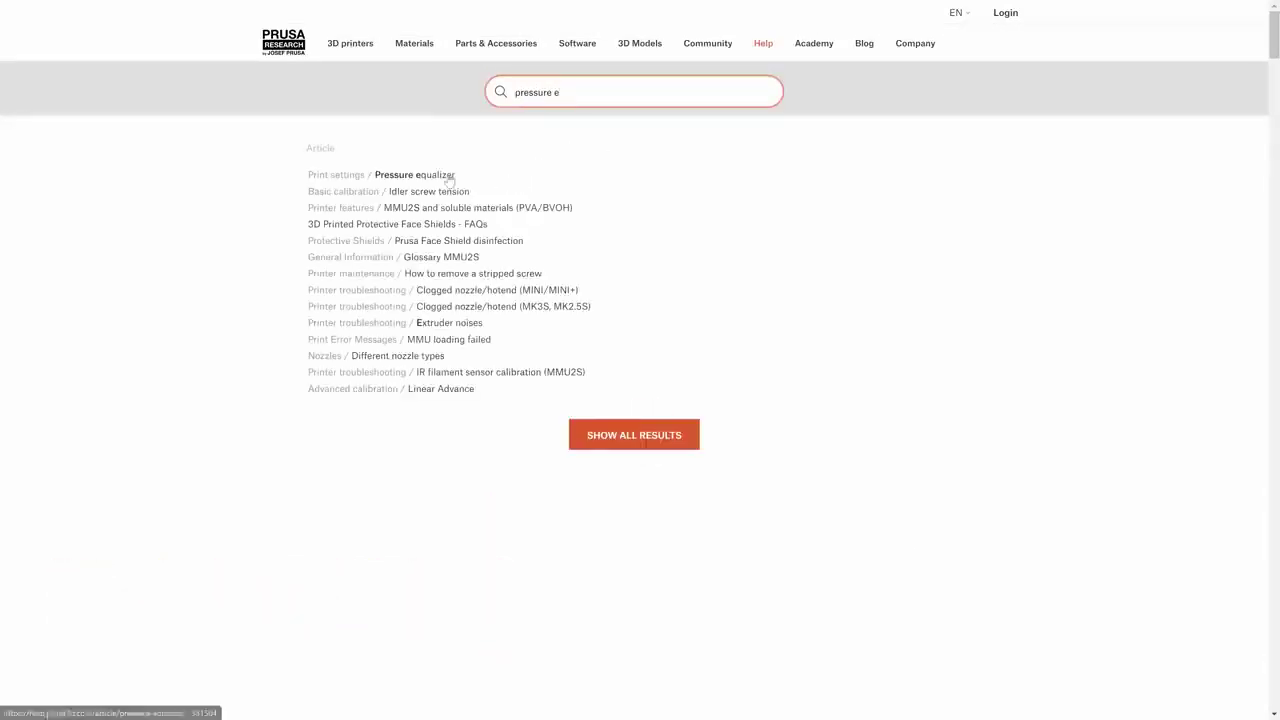
{"action": "left_click", "coordinate": [449, 176]}
{"action": "scroll", "coordinate": [1025, 287], "scroll_direction": "down", "scroll_amount": 2}
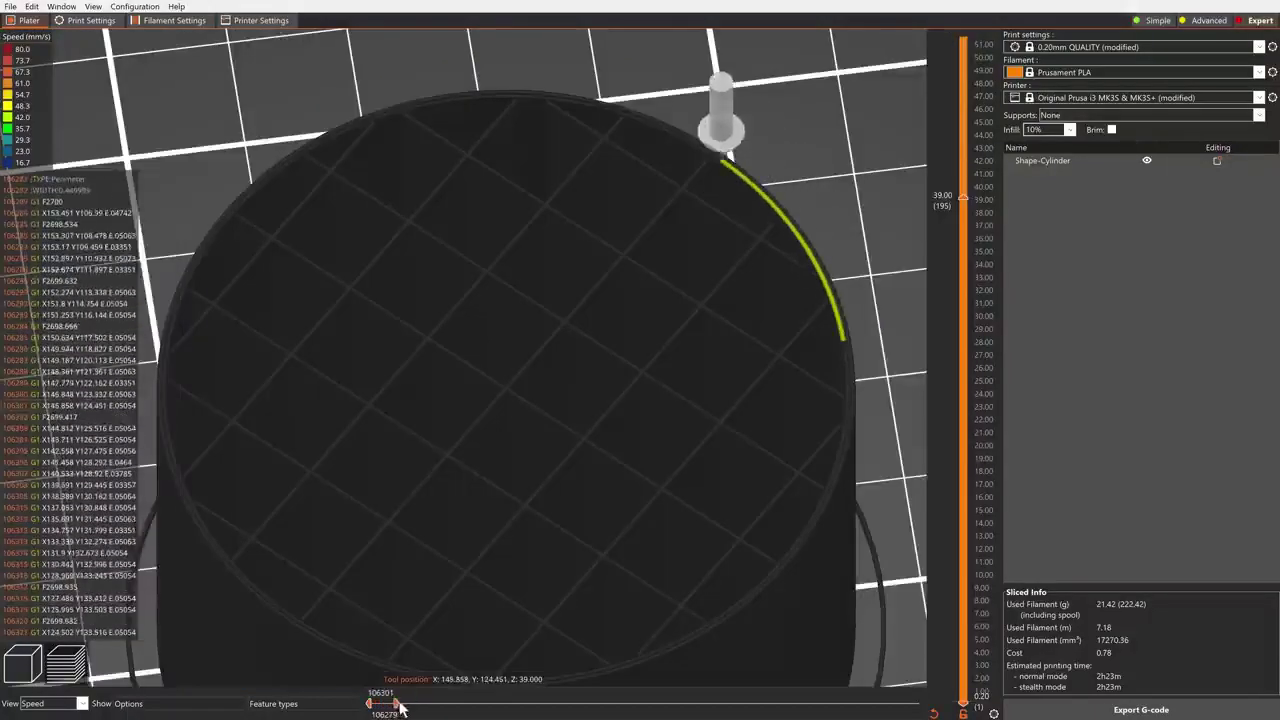
- In PrusaSlicer, replay the cylinder's toolpath moves at the 39.00 mm layer in the speed view
{"action": "left_click_drag", "start_coordinate": [371, 712], "coordinate": [765, 708]}
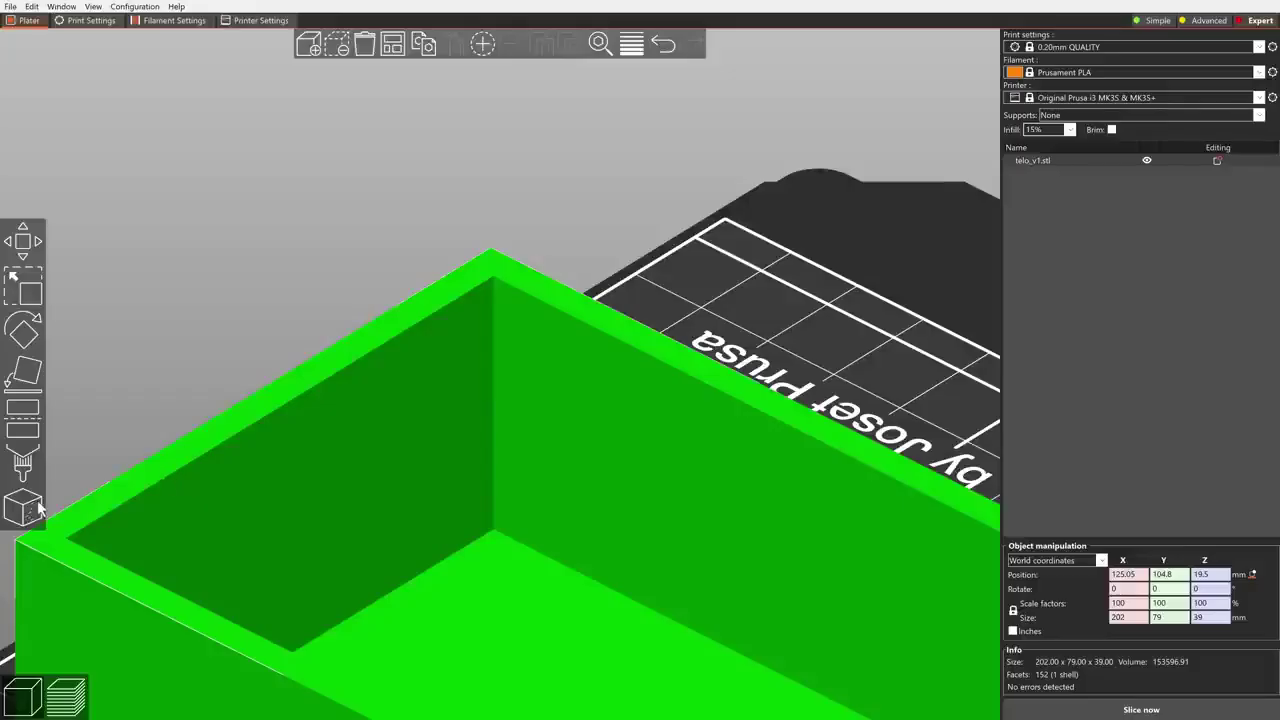
- Paint an enforced seam down the inner vertical corner of telo_v1.stl with the 2.00 sphere brush, and preview the slice
{"action": "left_click", "coordinate": [28, 507]}
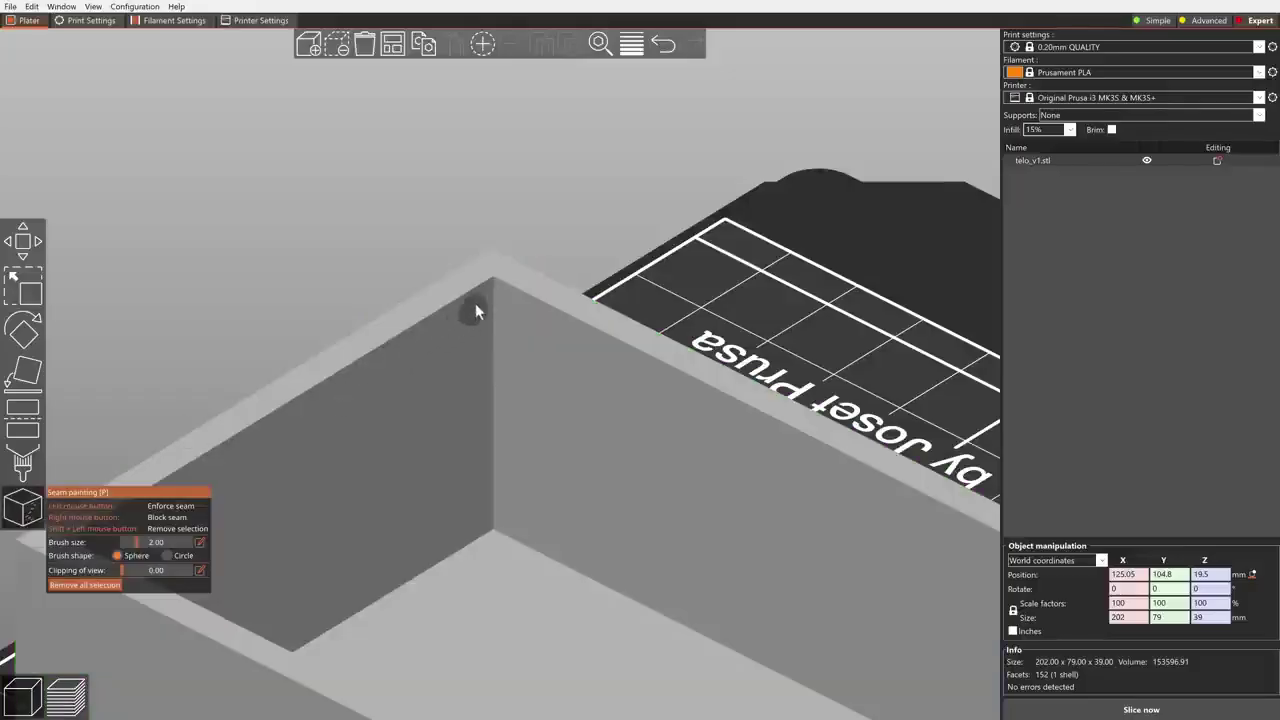
{"action": "left_click_drag", "start_coordinate": [493, 284], "coordinate": [495, 540]}
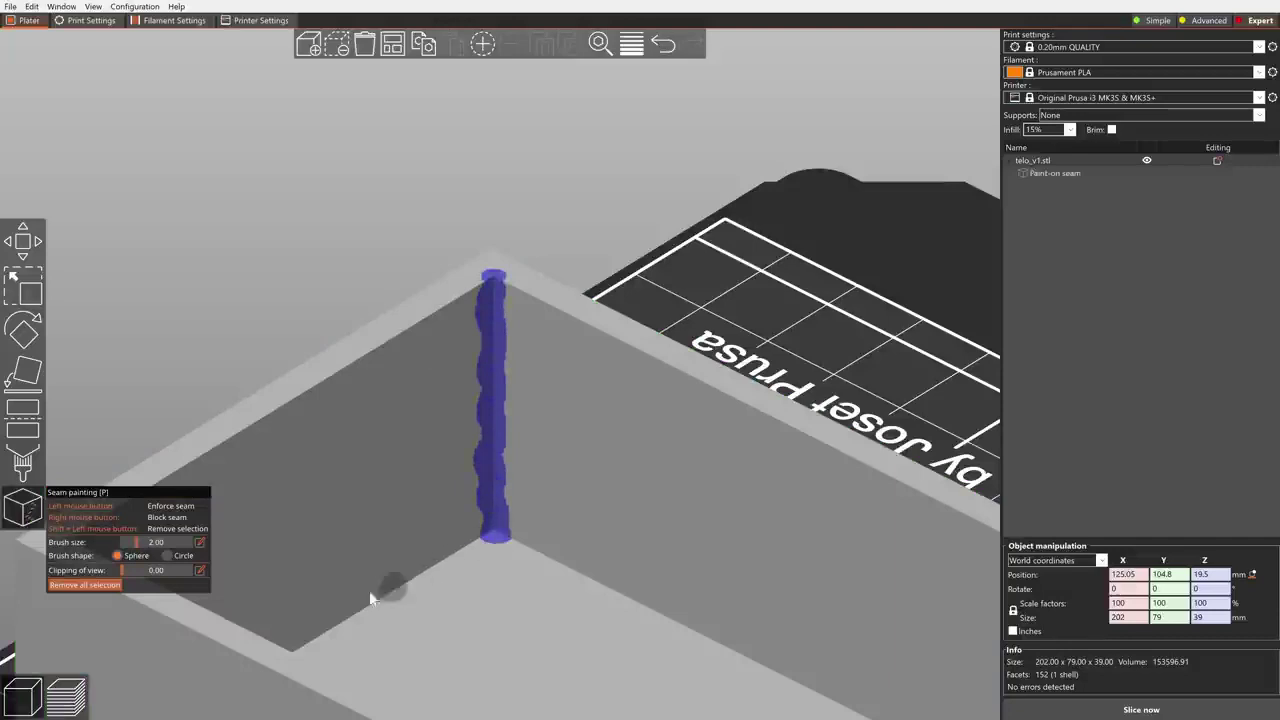
{"action": "left_click", "coordinate": [62, 695]}
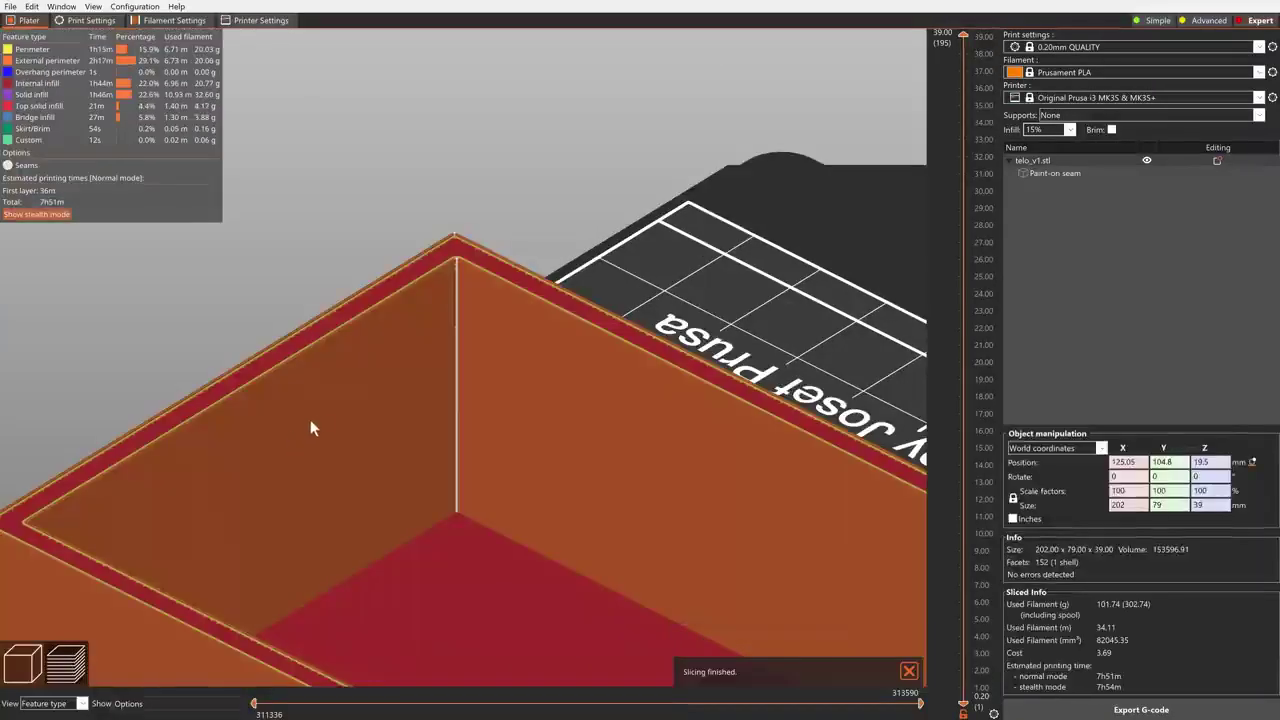
- Return to seam painting, add another stroke alongside the painted inner corner of telo_v1.stl, and reopen the sliced preview
{"action": "left_click", "coordinate": [24, 662]}
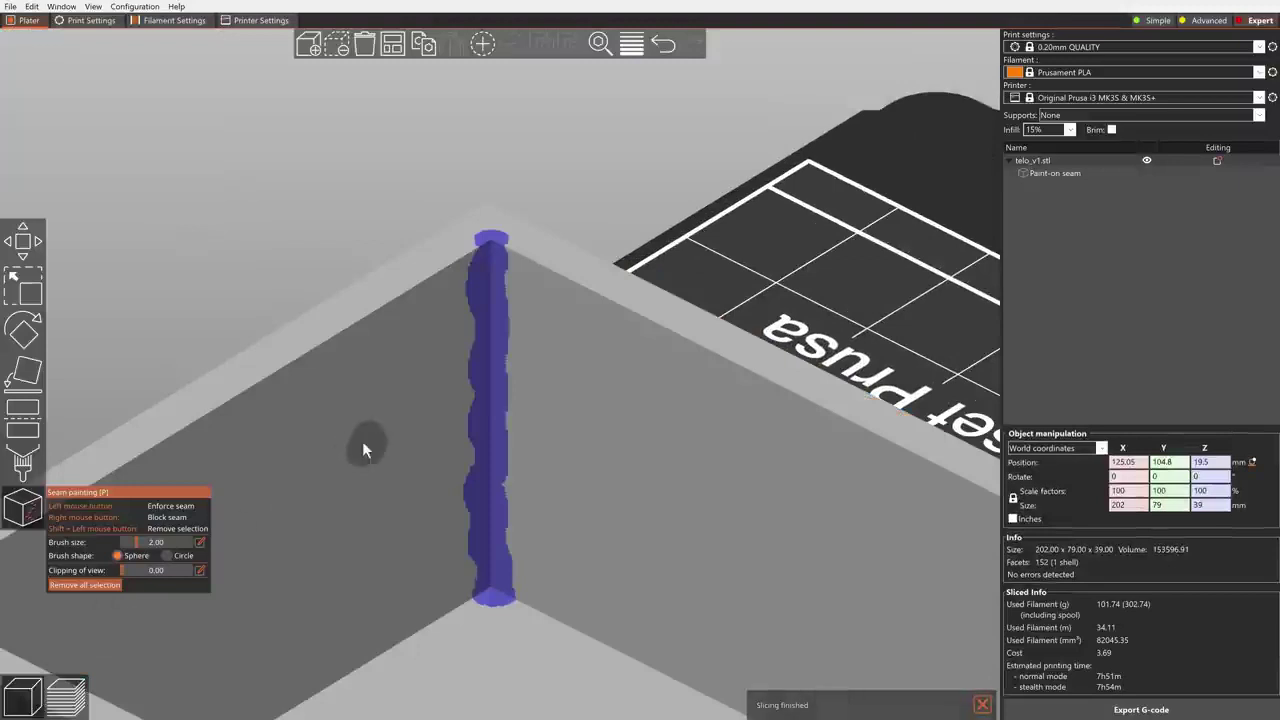
{"action": "mouse_move", "coordinate": [518, 372]}
{"action": "left_mouse_down"}
{"action": "mouse_move", "coordinate": [452, 422]}
{"action": "mouse_move", "coordinate": [480, 500]}
{"action": "mouse_move", "coordinate": [516, 543]}
{"action": "left_mouse_up"}
{"action": "left_click", "coordinate": [84, 690]}
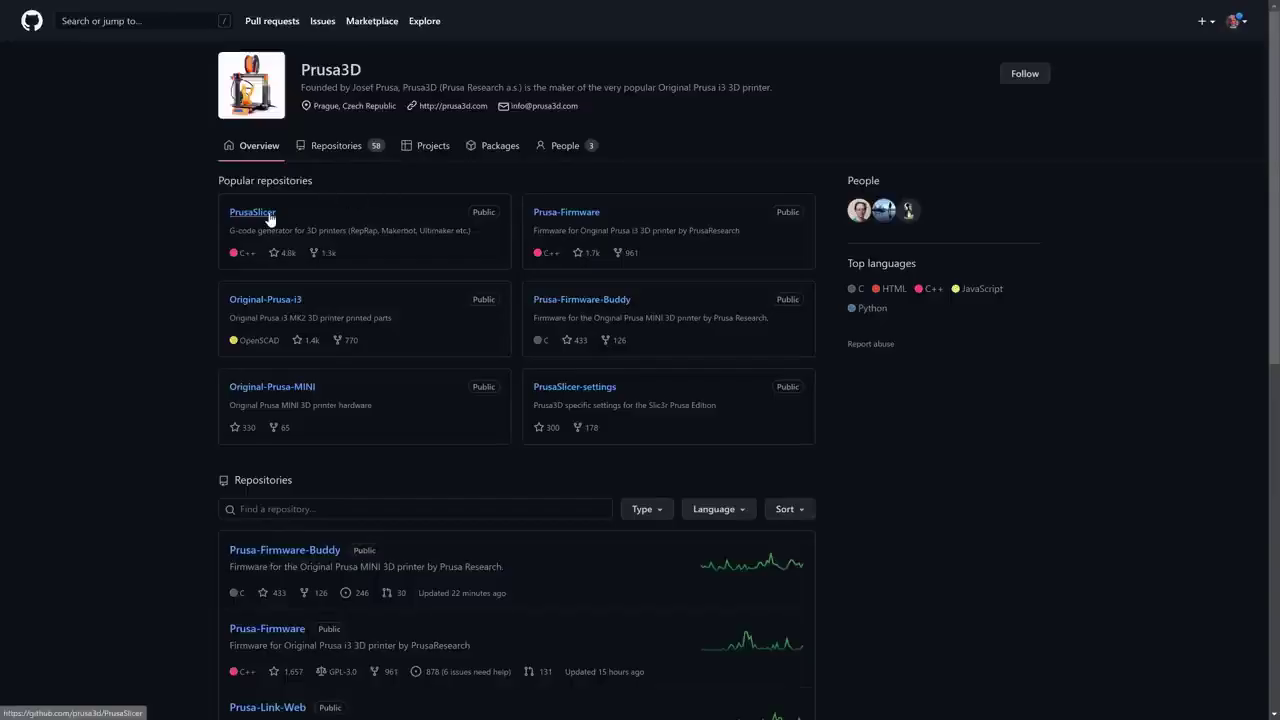
- On Prusa3D's GitHub page, open the PrusaSlicer repository and go to its releases
{"action": "left_click", "coordinate": [256, 215]}
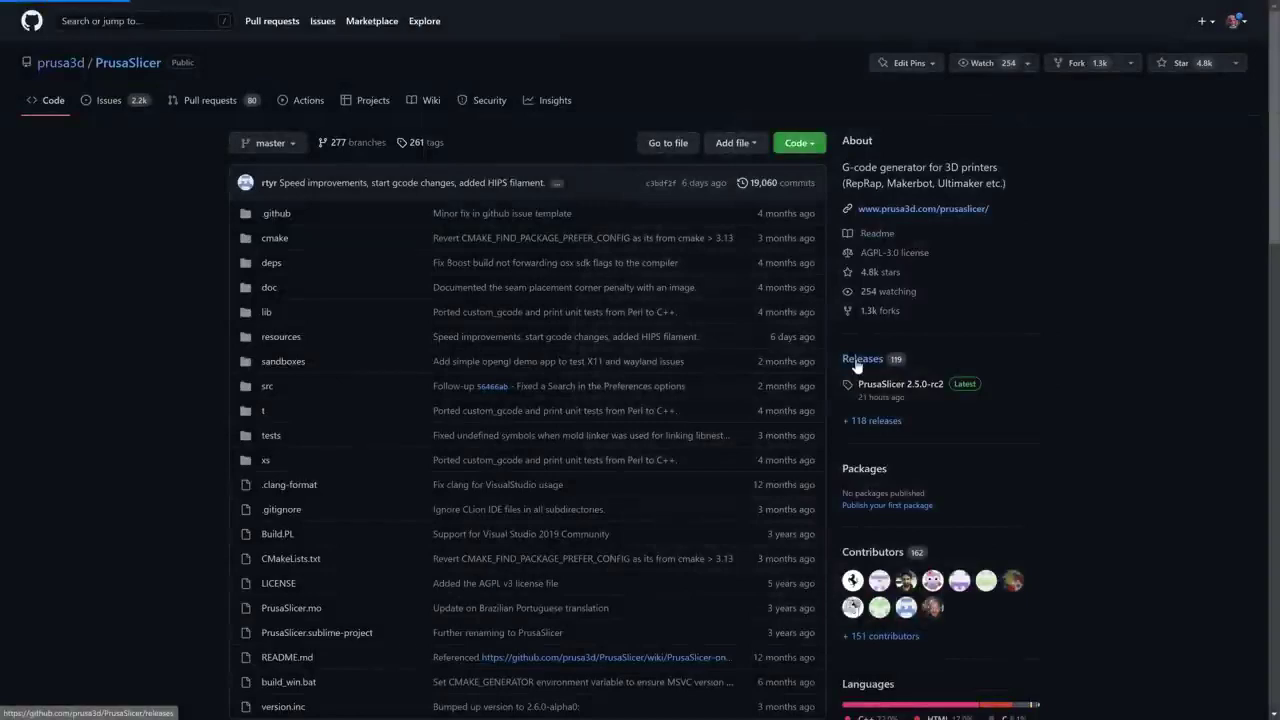
{"action": "left_click", "coordinate": [857, 363]}
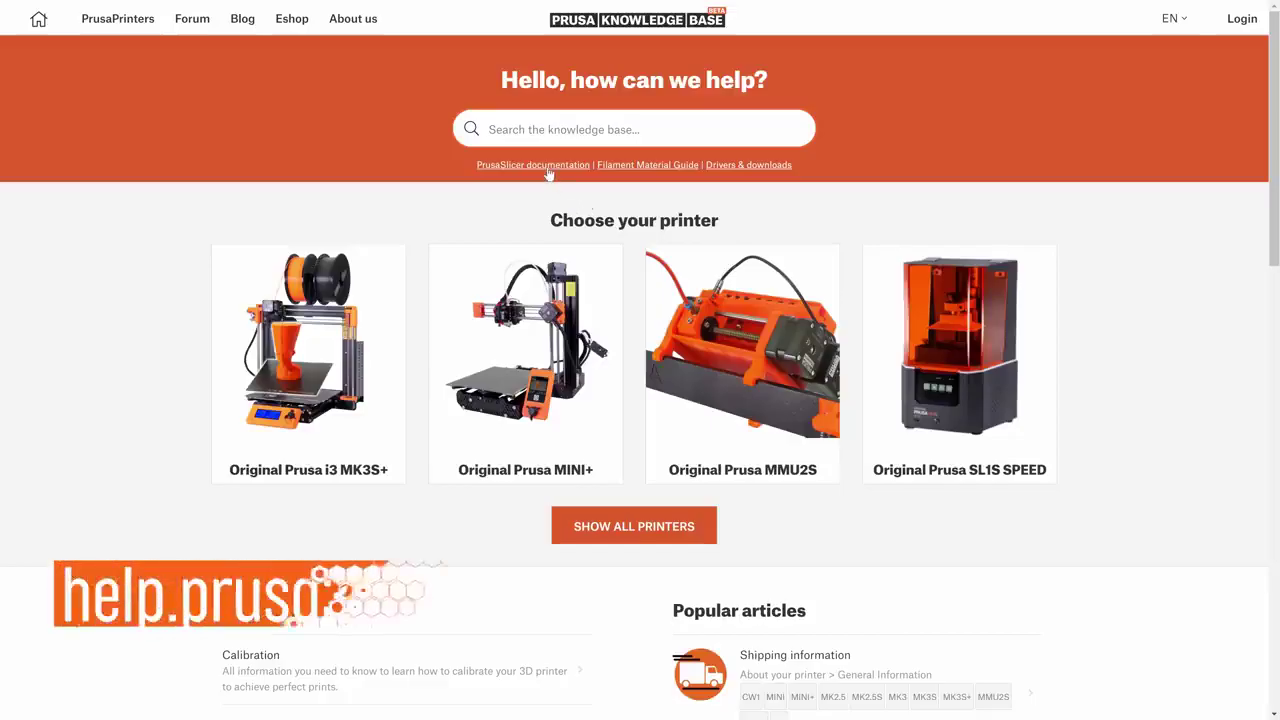
- In the Prusa Knowledge Base, open the PrusaSlicer documentation and find the Simplify mesh article among the advanced features
{"action": "left_click", "coordinate": [544, 165]}
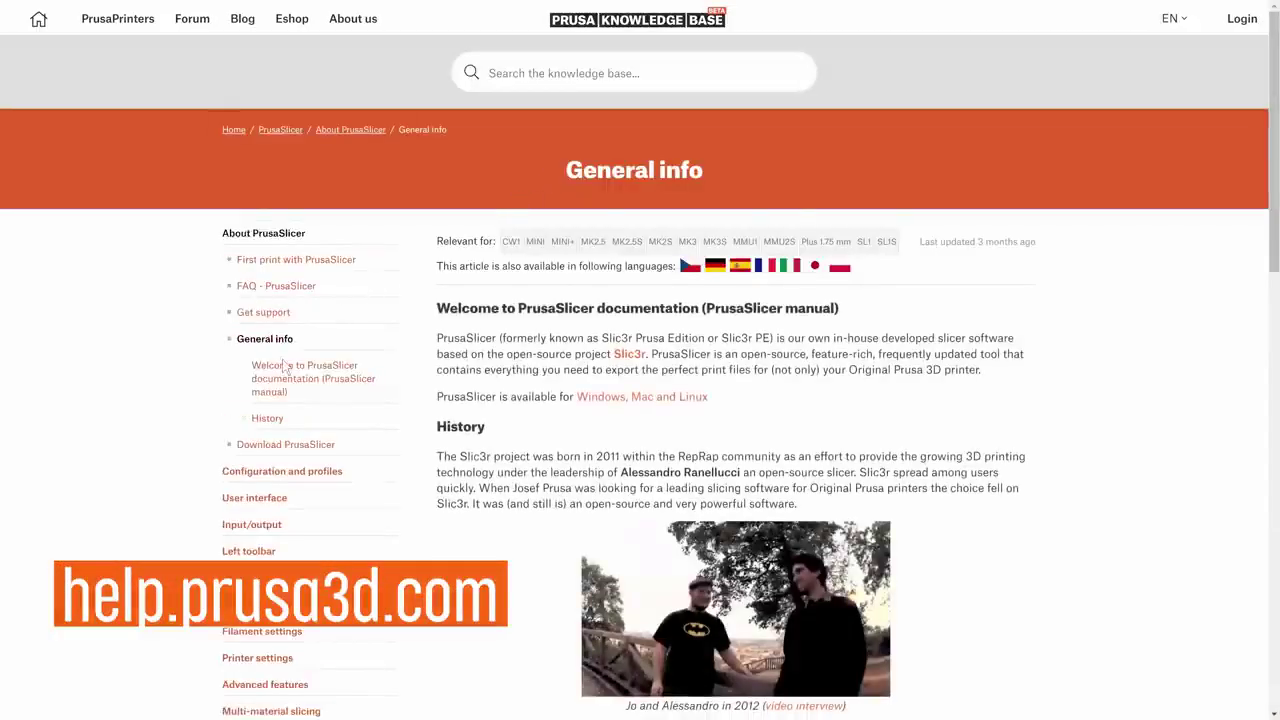
{"action": "scroll", "coordinate": [284, 367], "scroll_direction": "down", "scroll_amount": 3}
{"action": "left_click", "coordinate": [285, 502]}
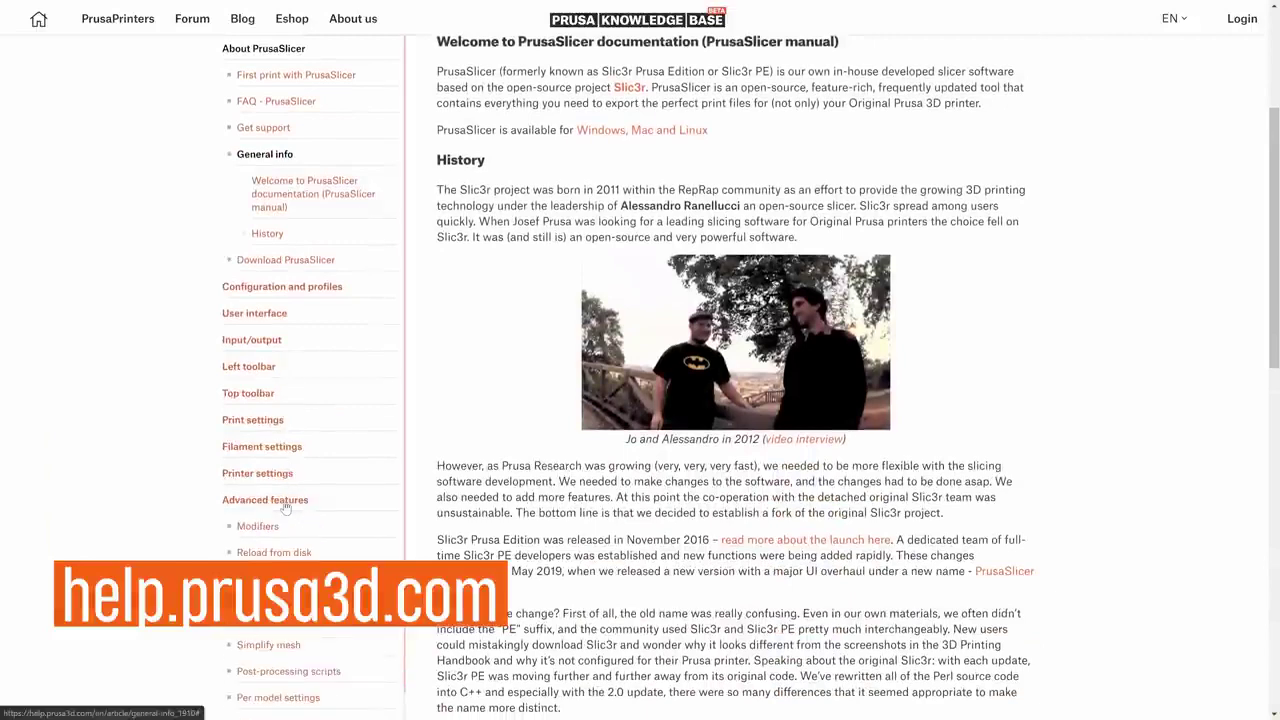
{"action": "left_click", "coordinate": [268, 578]}
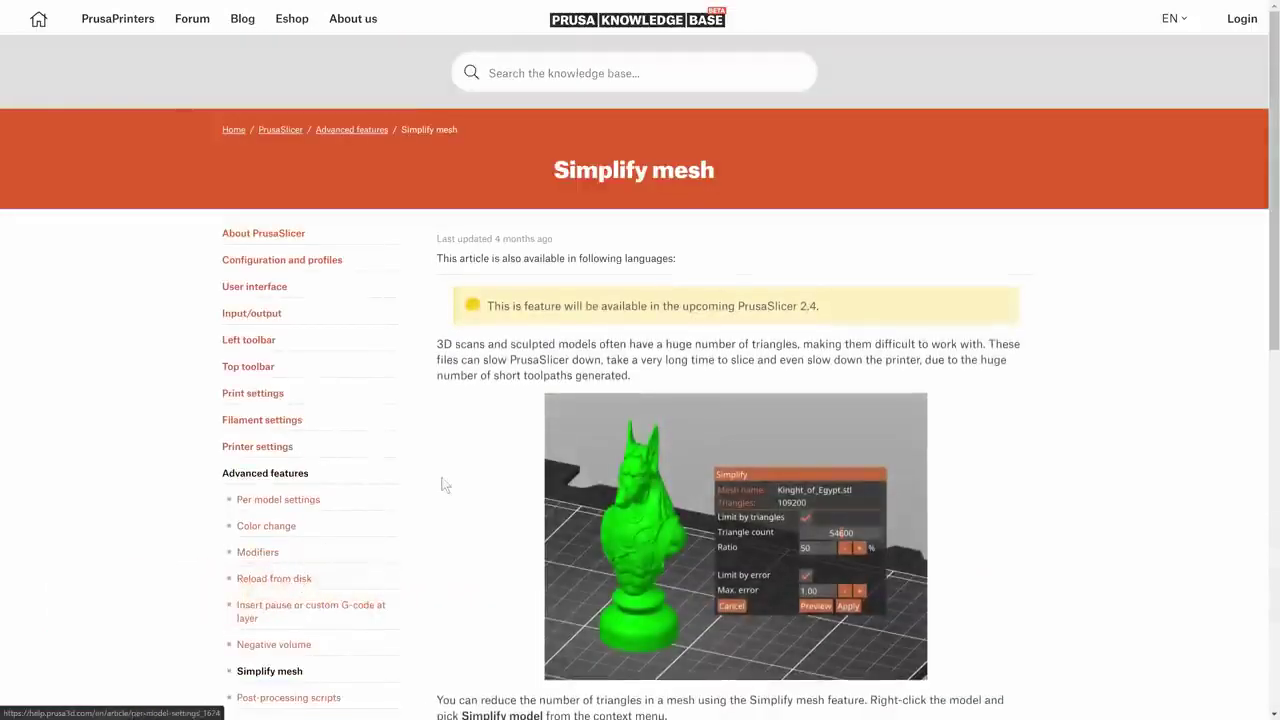